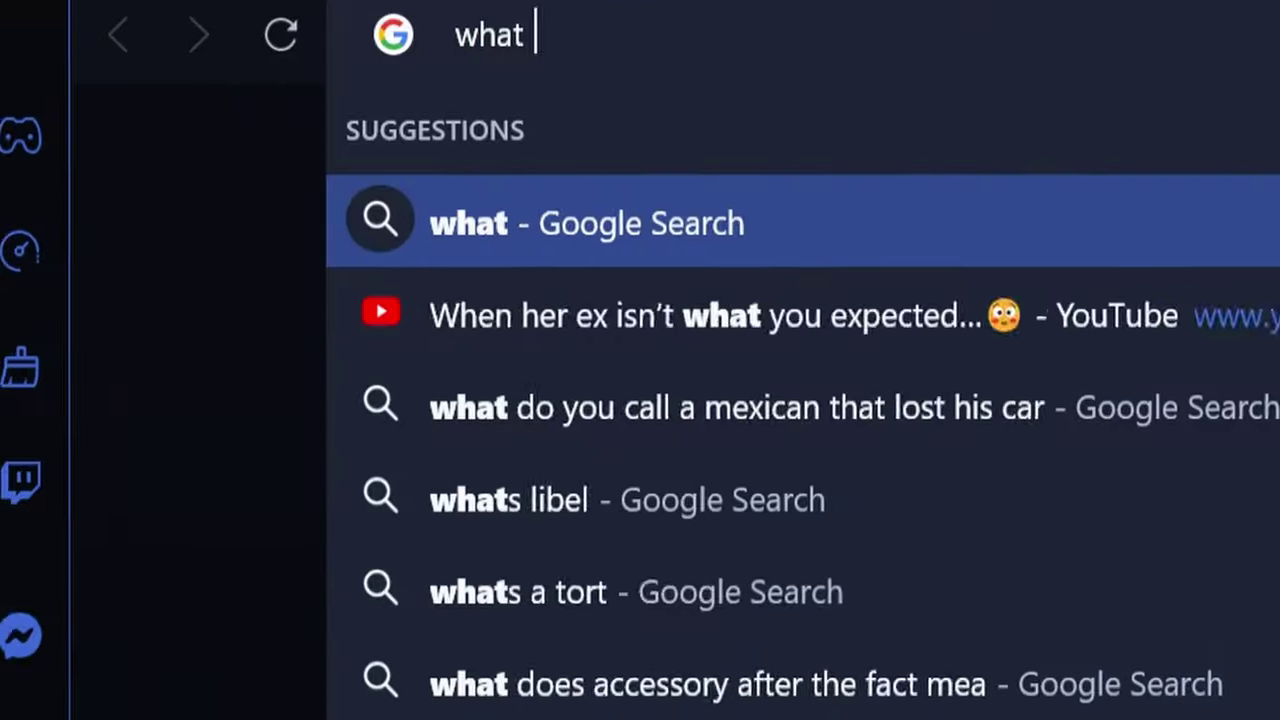
Step: Search Google for 'what was avatar 2s vfx budget'
text(was avatar 2s vfx )
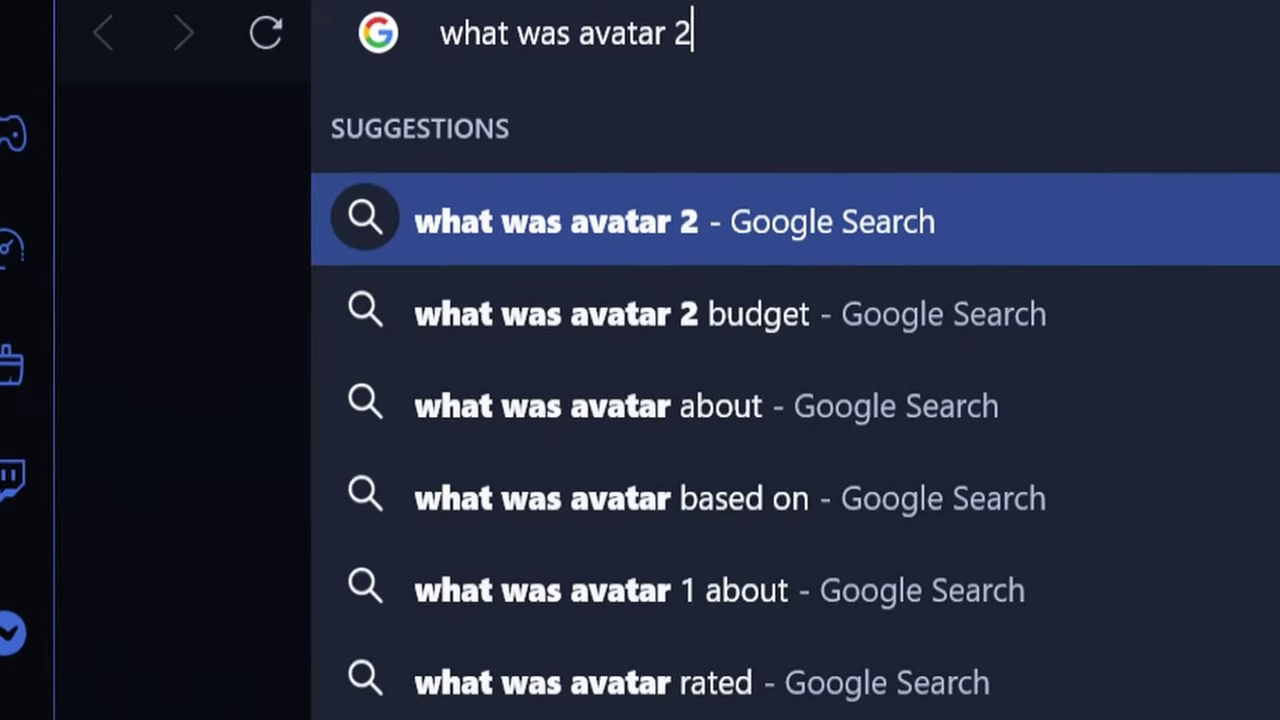
text(budget)
key(Return)
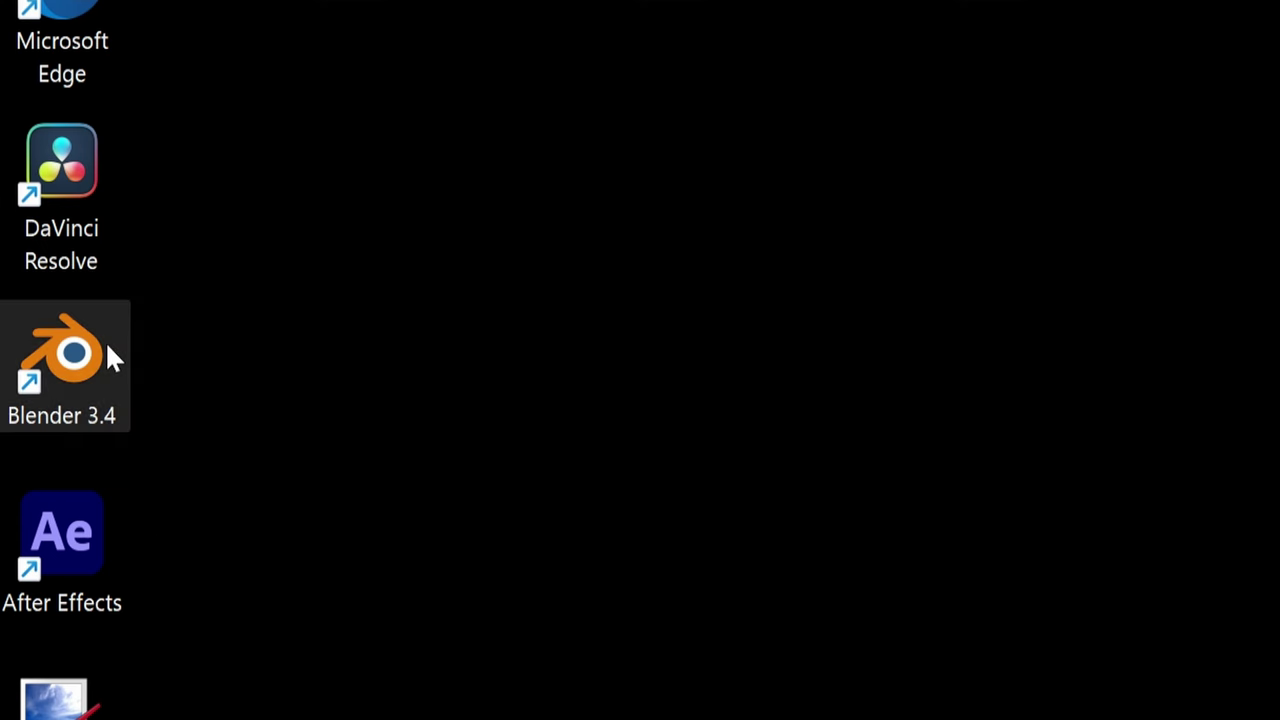
Step: Load 'EPIC PIZZA!!111!!!!!11.mp4' in Blender's Movie Clip Editor, prefetch it and detect features
double_click(62, 355)
click(34, 71)
click(86, 320)
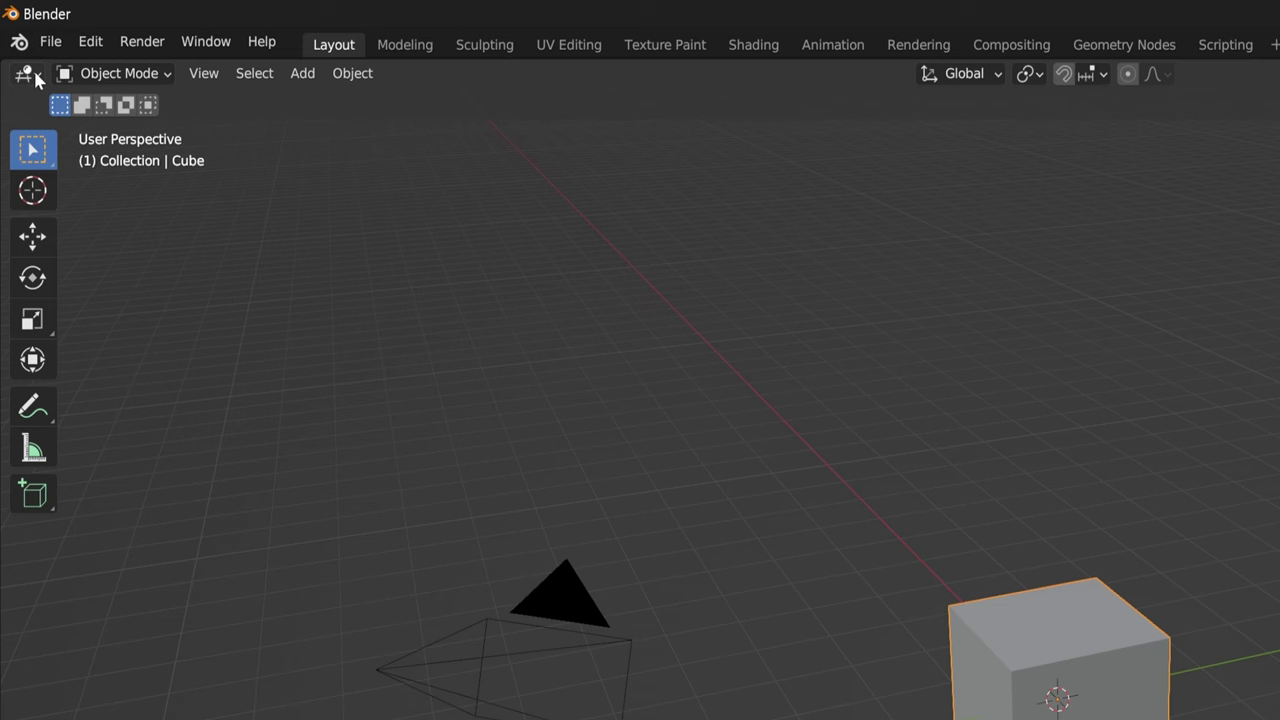
click(655, 74)
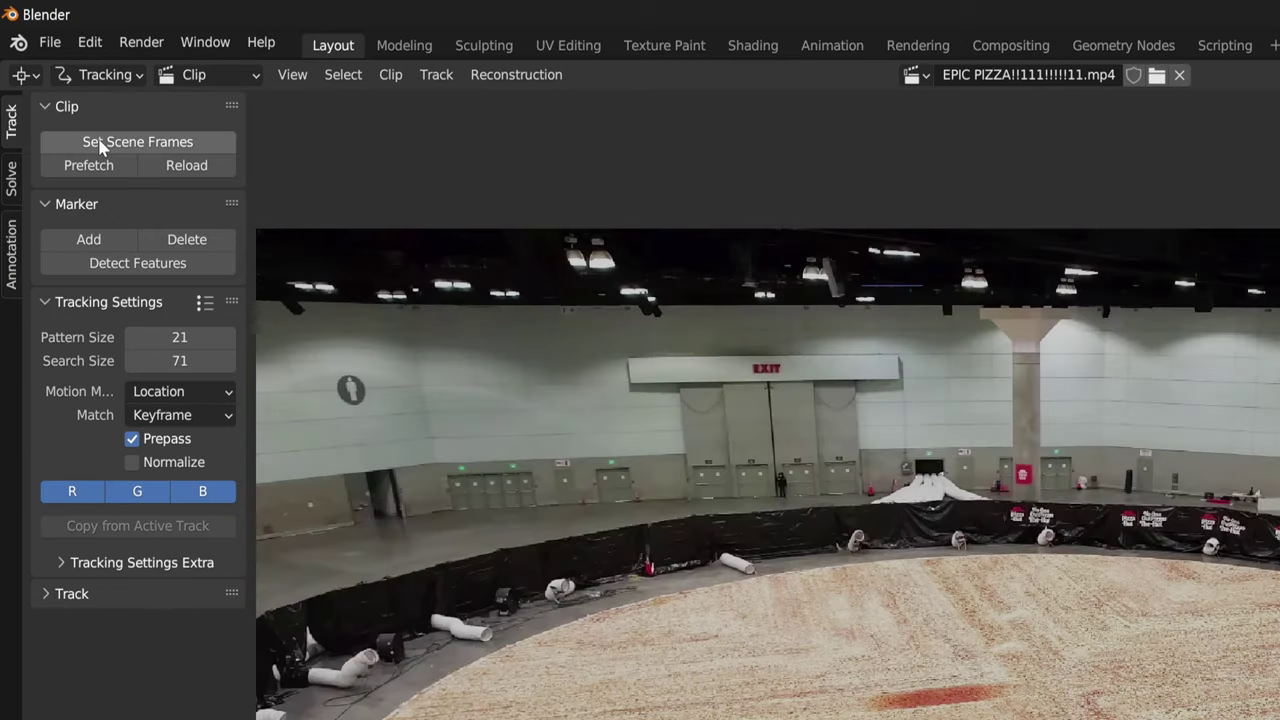
click(106, 166)
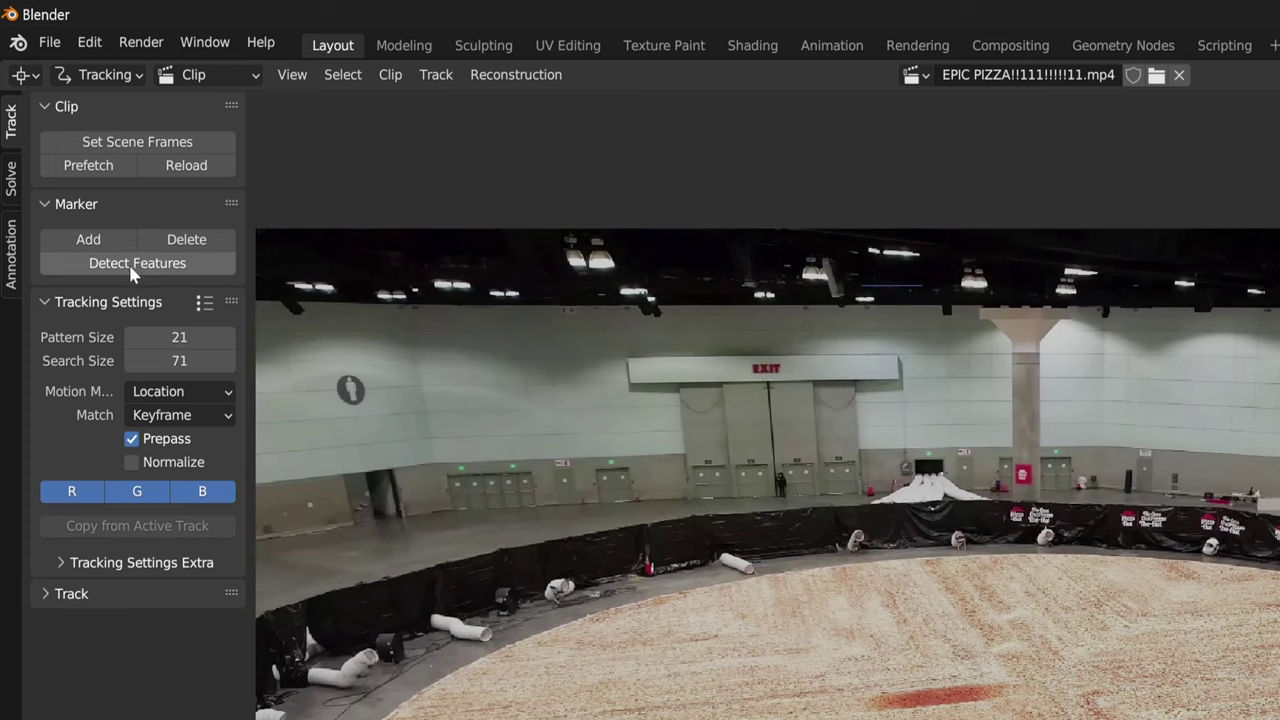
click(134, 262)
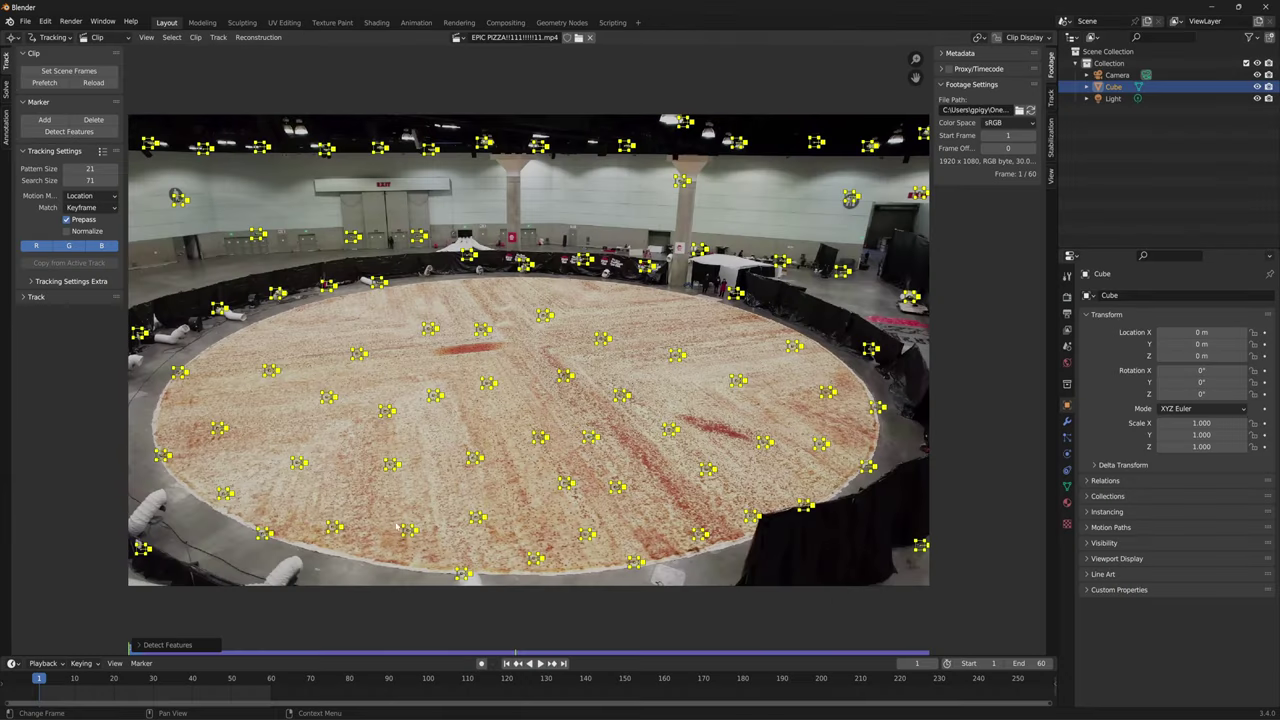
Step: Set the feature detection distance to 60 and track the markers forward
click(145, 646)
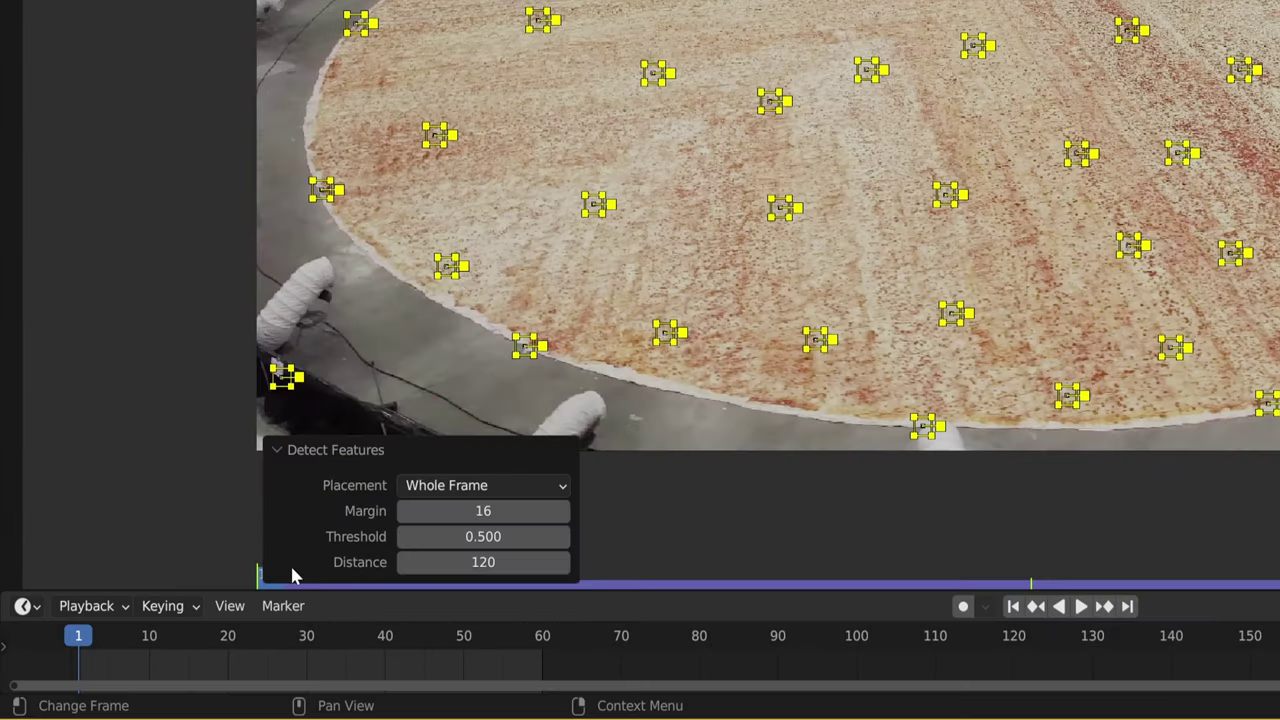
click(481, 562)
text(6)
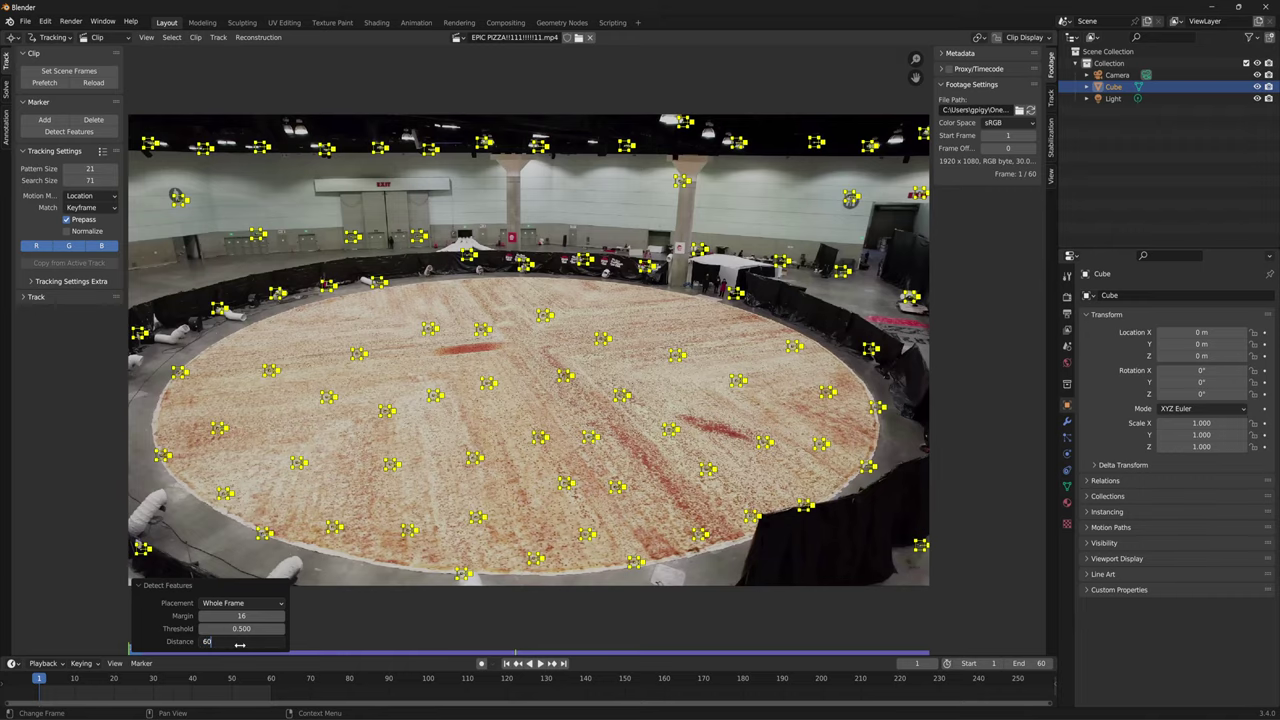
key(Return)
key(ctrl+t)
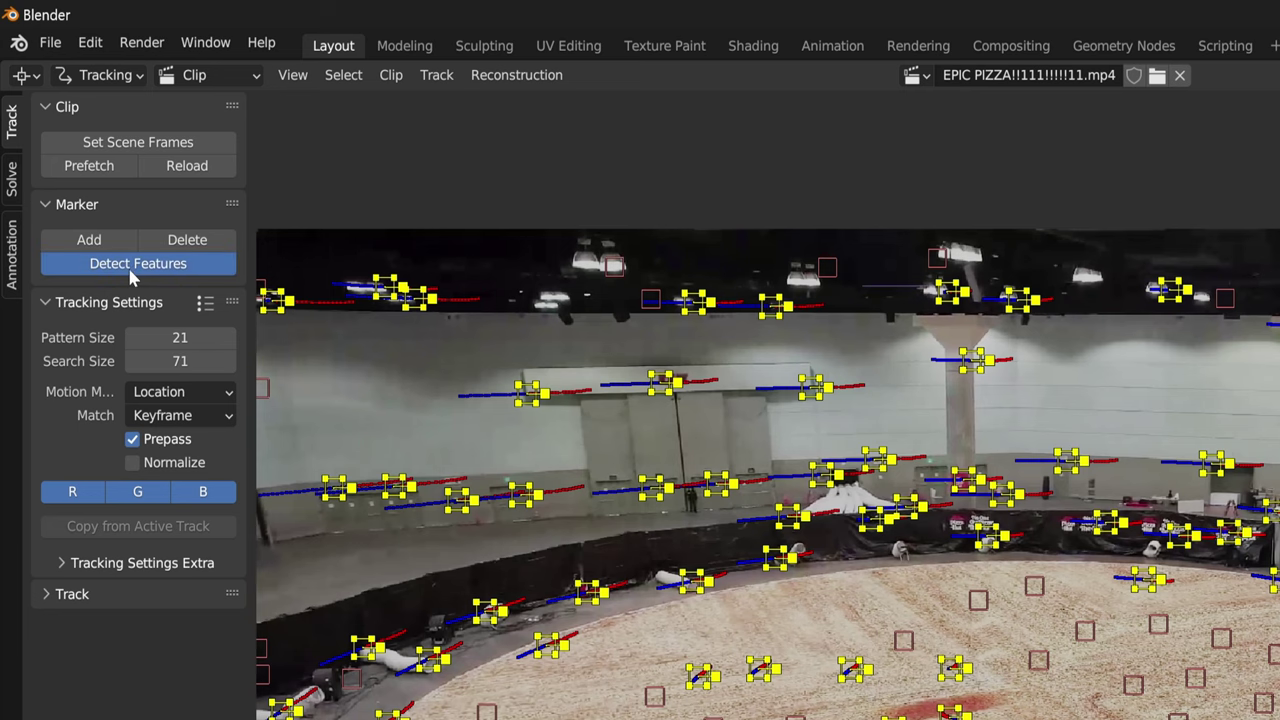
Step: Detect more features mid-clip, track everything to frame 60, then return to frame one and deselect all
click(133, 274)
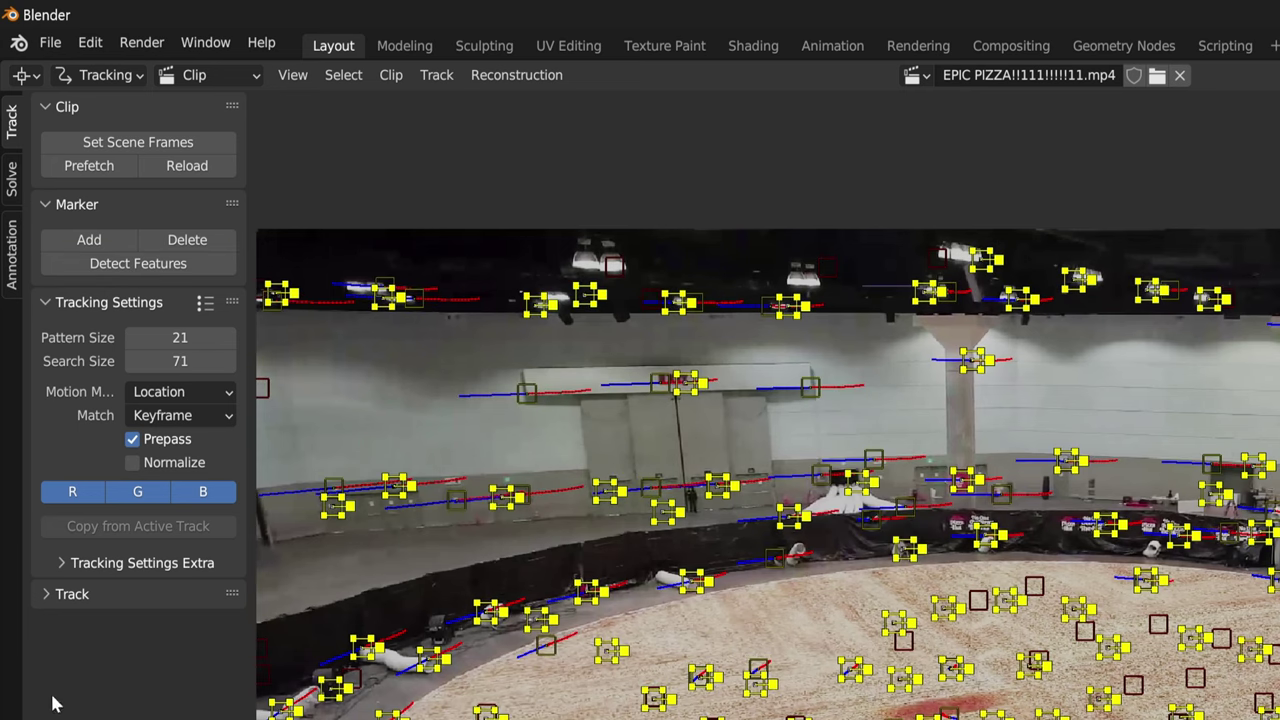
key(ctrl+t)
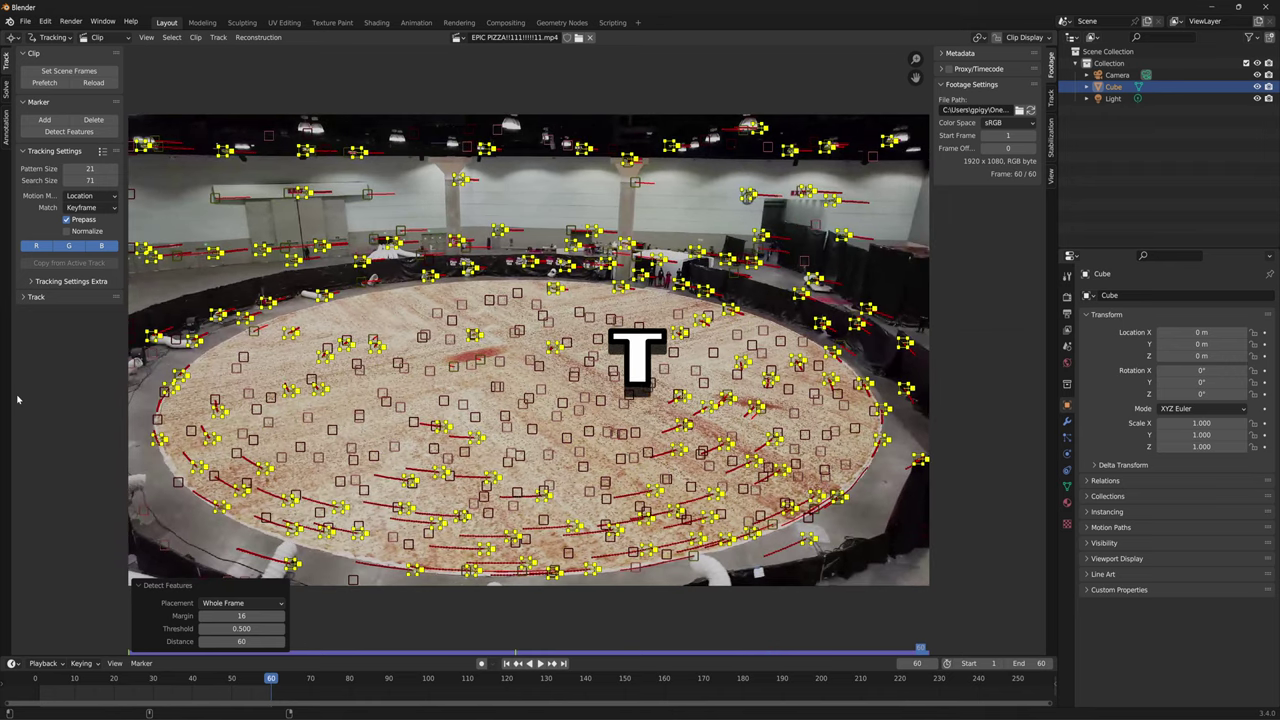
key(shift+Left)
key(alt+a)
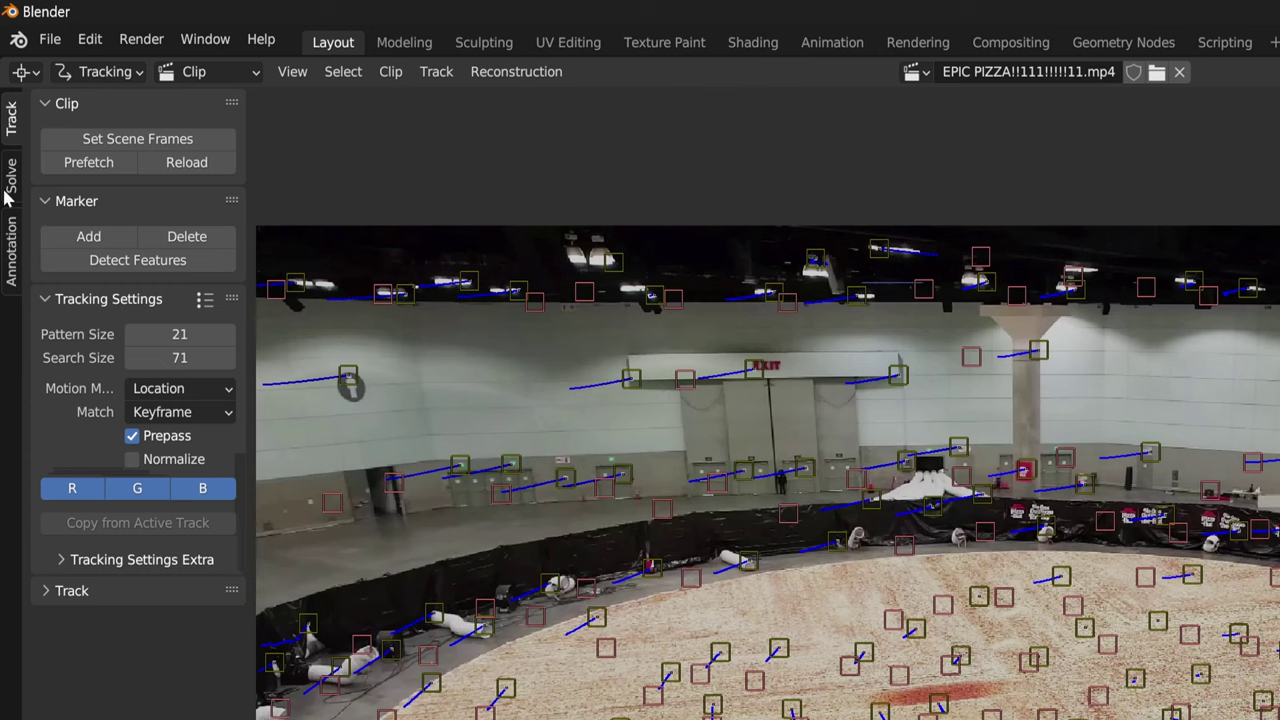
Step: Enable Keyframe selection, solve the camera motion and play back the tracked clip
click(6, 90)
click(66, 103)
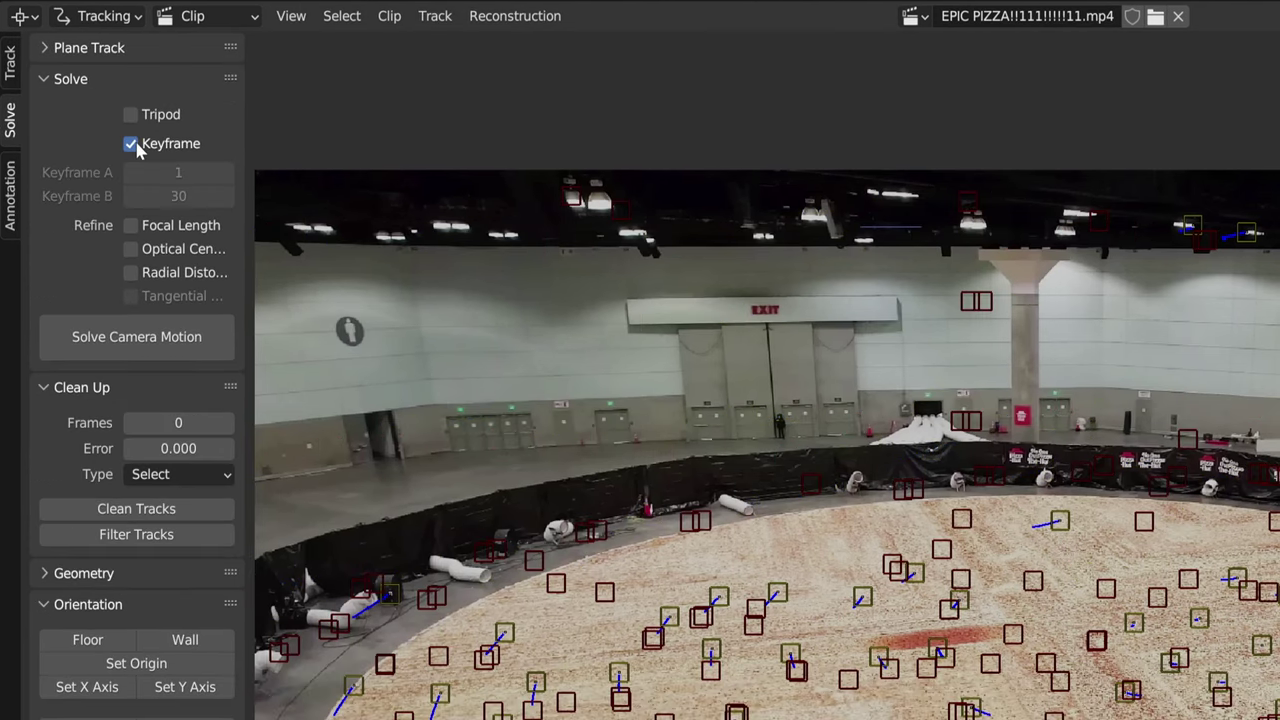
click(134, 330)
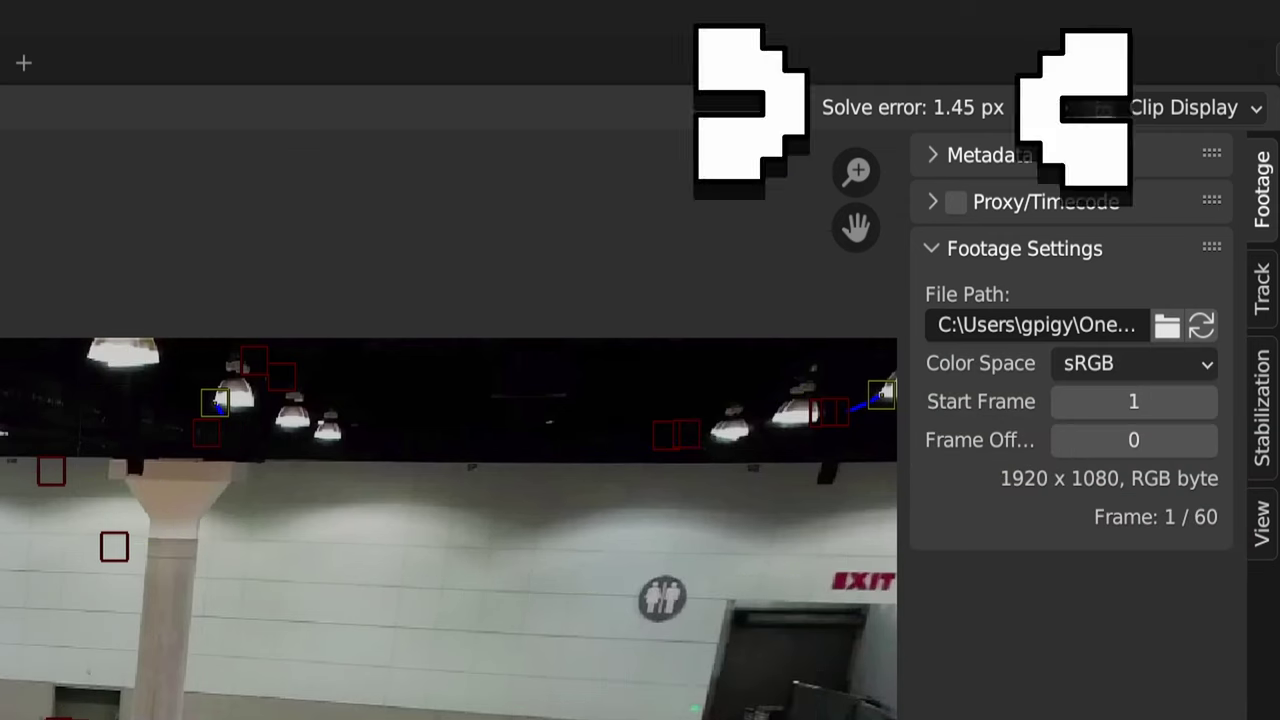
key(space)
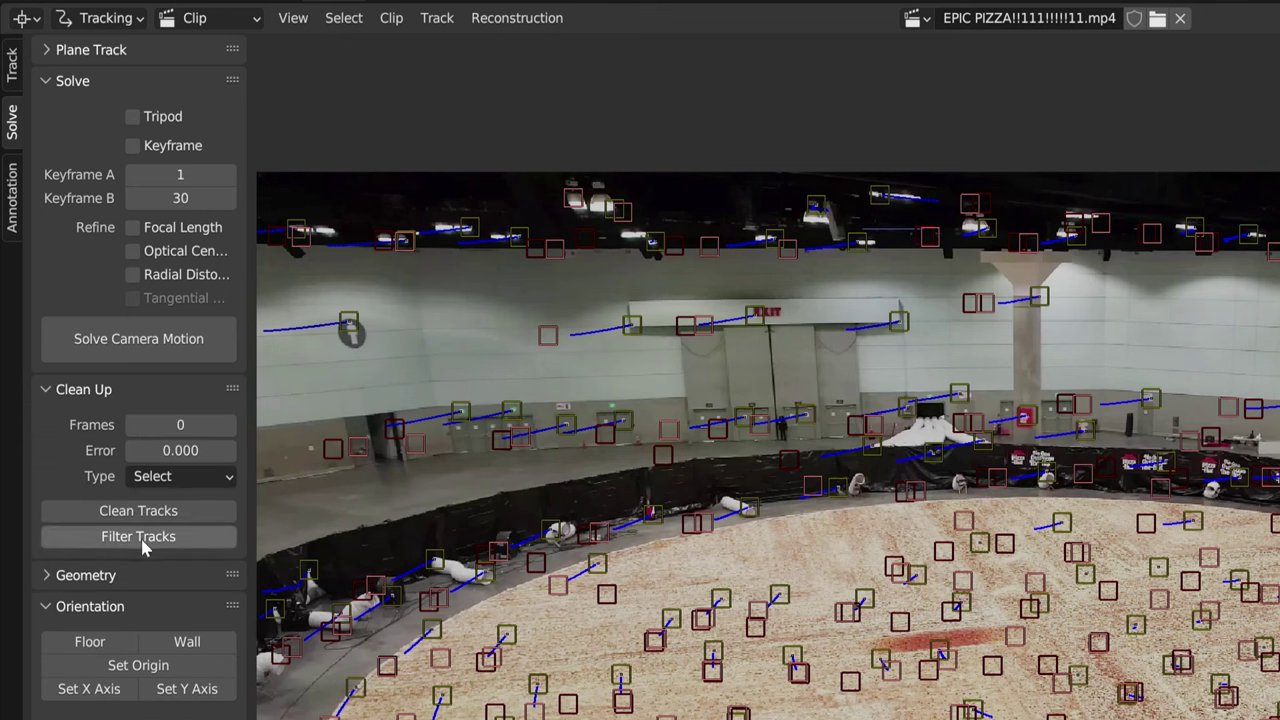
Step: Filter and delete bad tracks, re-solve to 0.17 px error, and set up the tracking scene
click(137, 537)
click(482, 565)
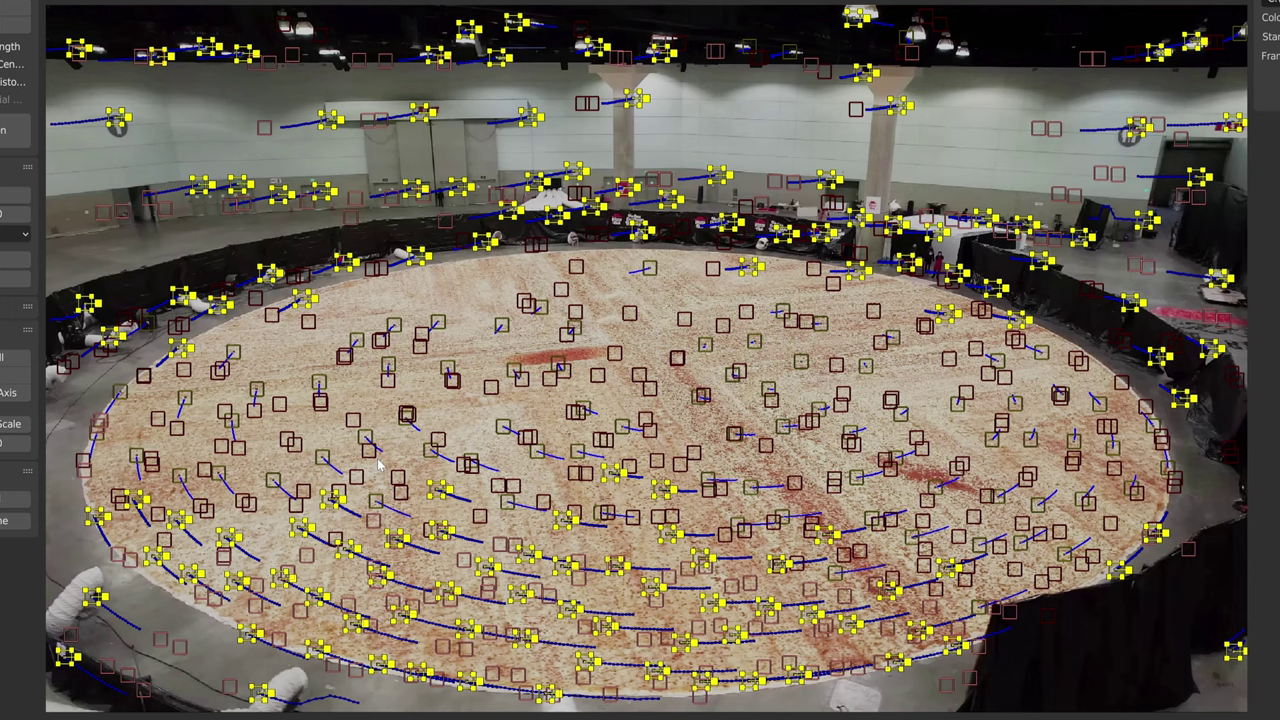
key(x)
click(378, 463)
click(94, 395)
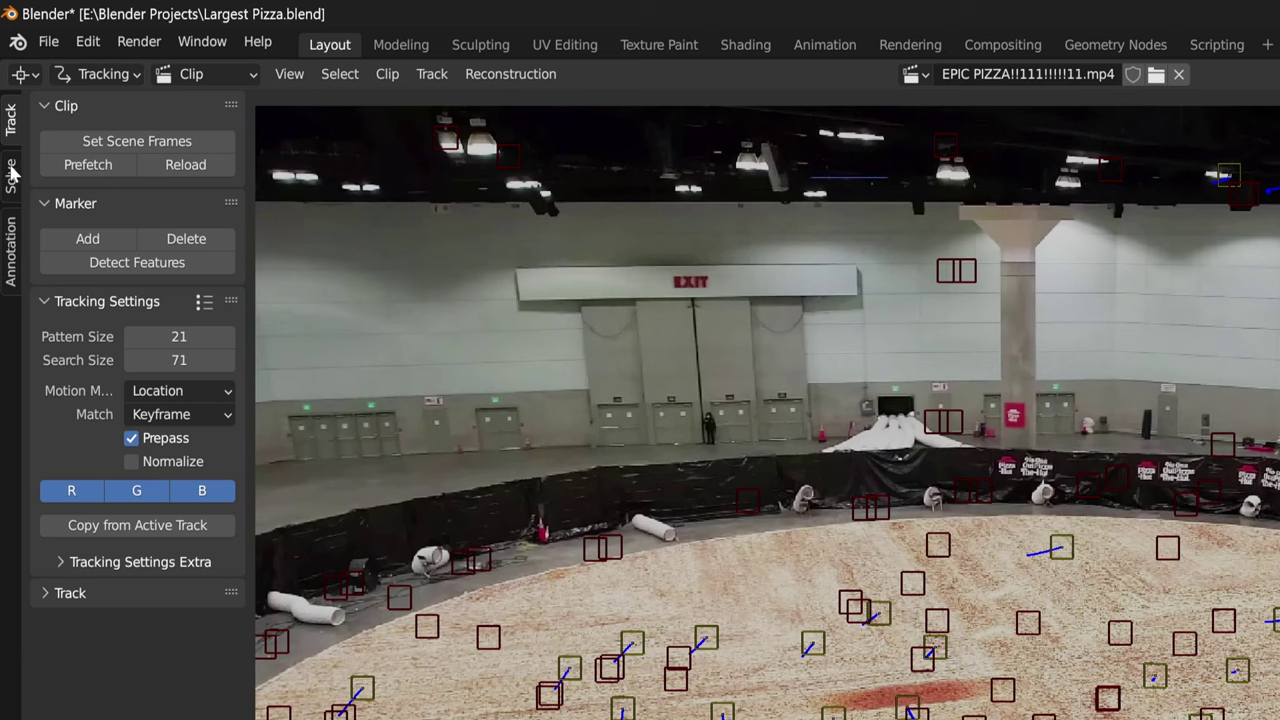
click(11, 175)
click(118, 719)
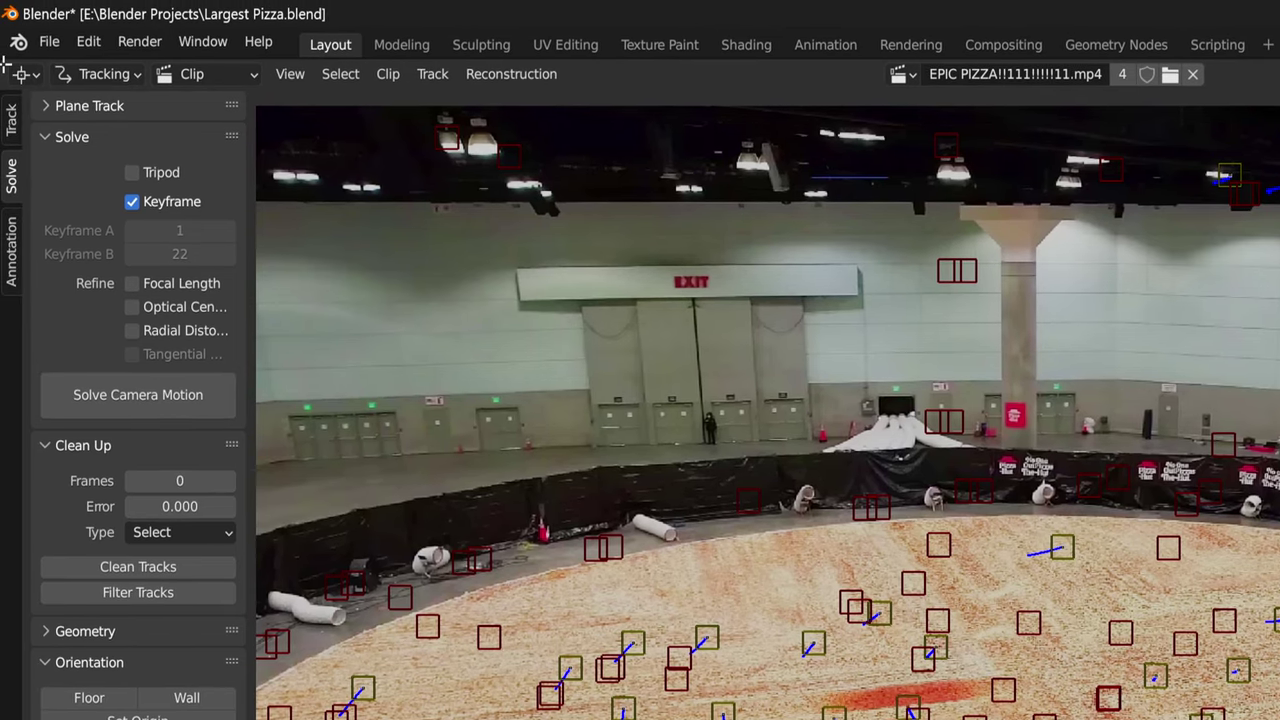
Step: Turn the area into a 3D Viewport with the Motion Tracking overlay showing the track points
key(ctrl+space)
click(22, 73)
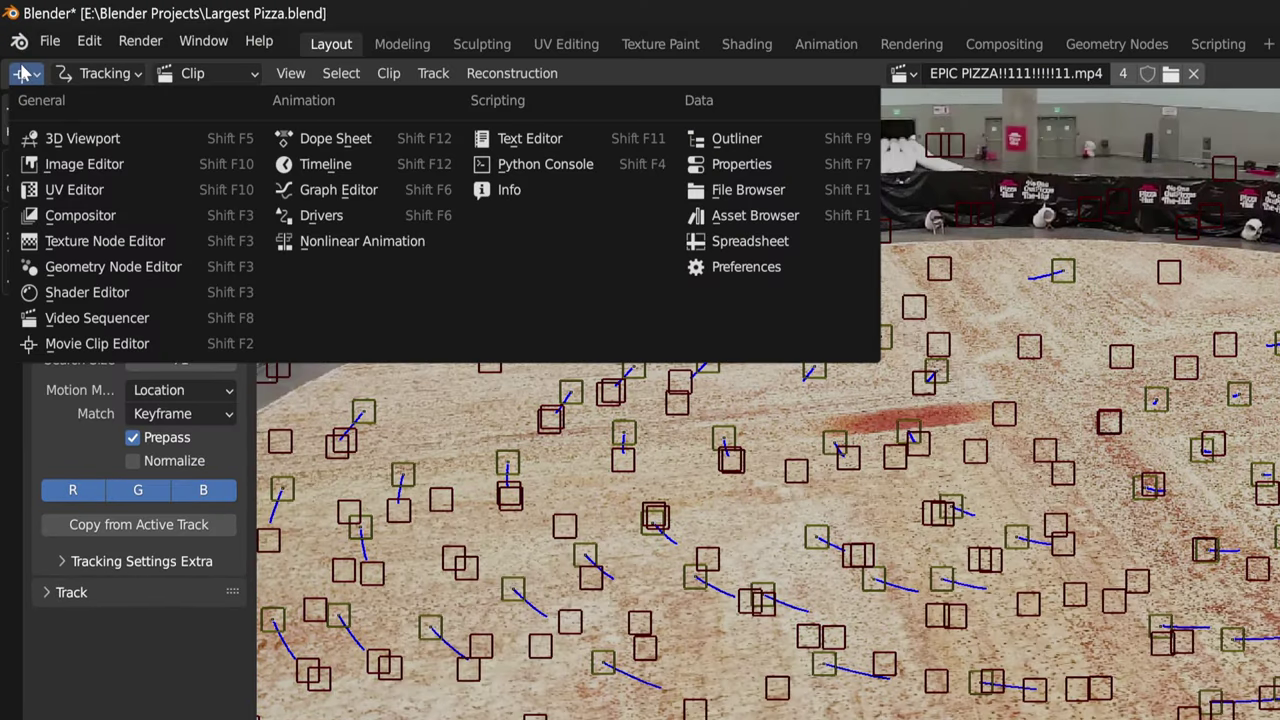
click(82, 138)
click(670, 74)
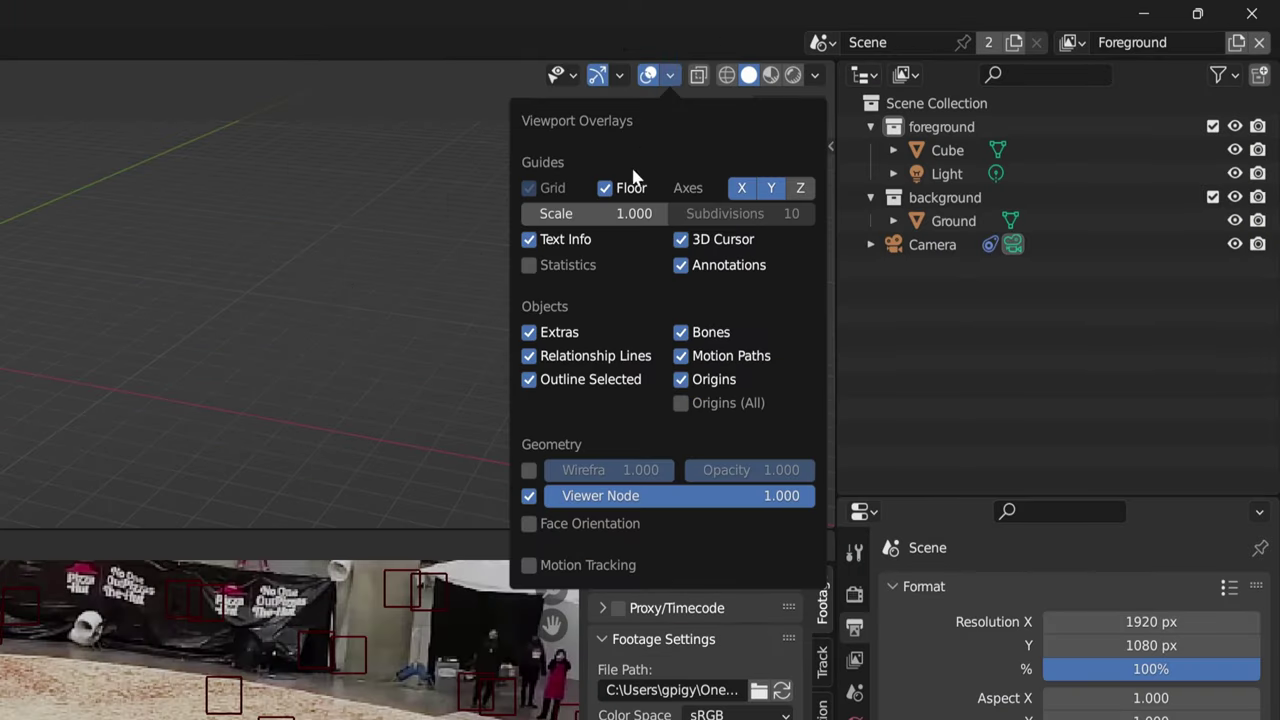
click(529, 566)
middle_drag(929, 240, 1143, 200)
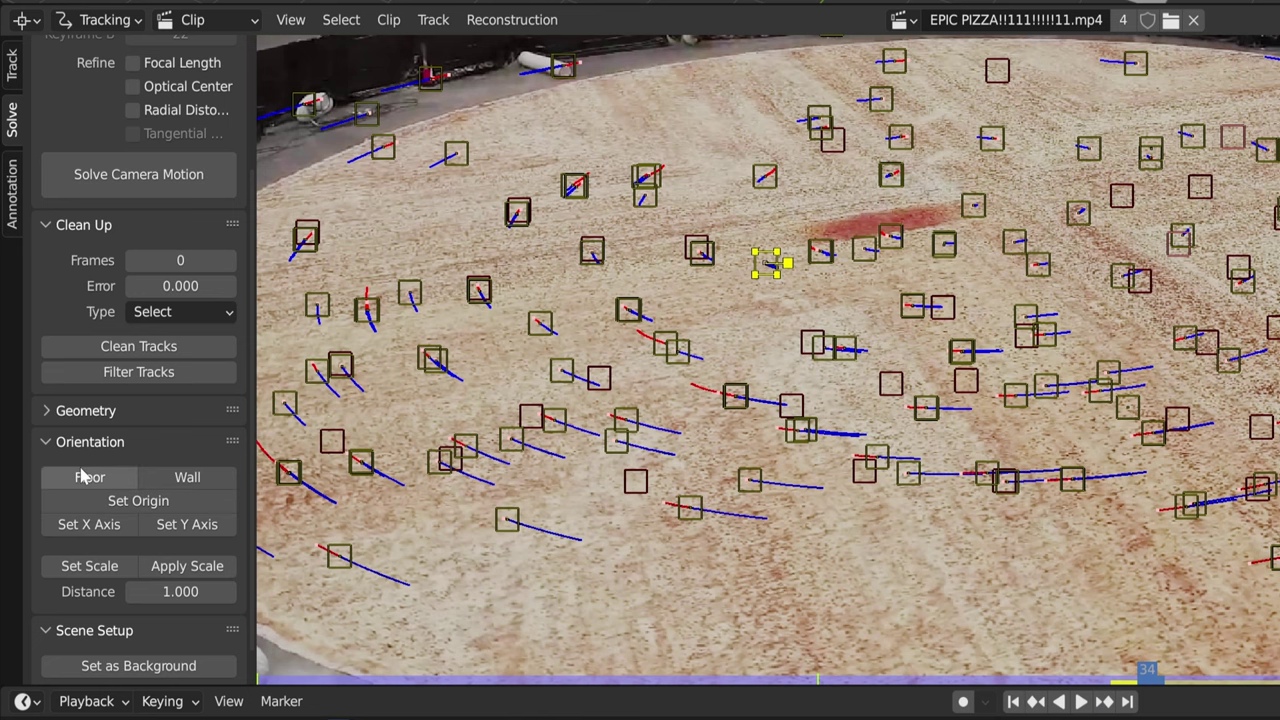
Step: Set the floor from the selected ground tracks and inspect the solved camera view
click(86, 477)
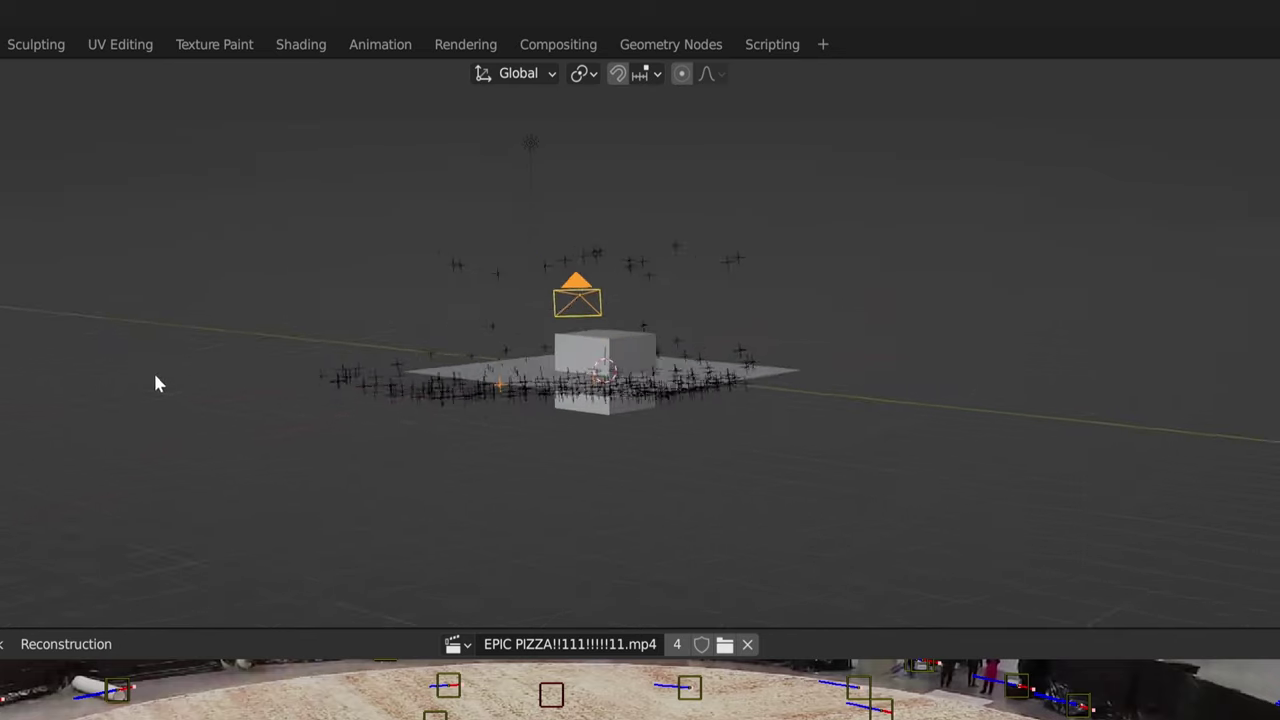
middle_drag(157, 380, 474, 406)
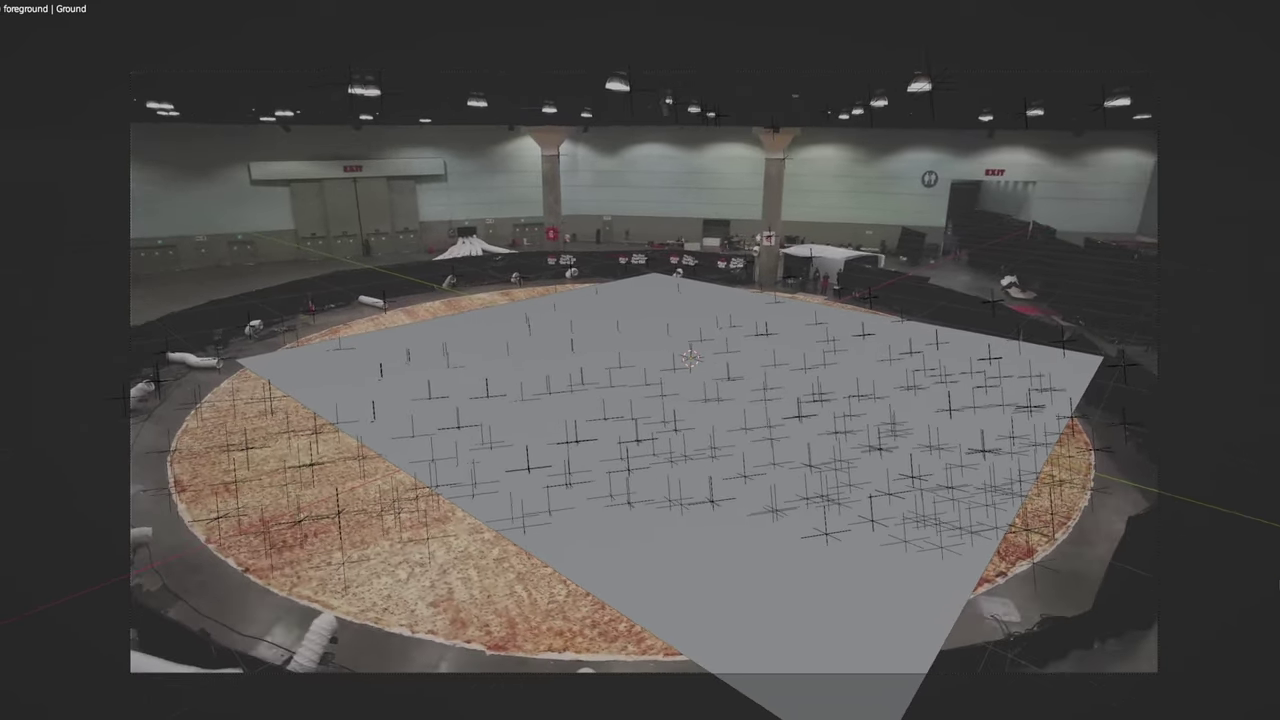
scroll(640, 400, down, 3)
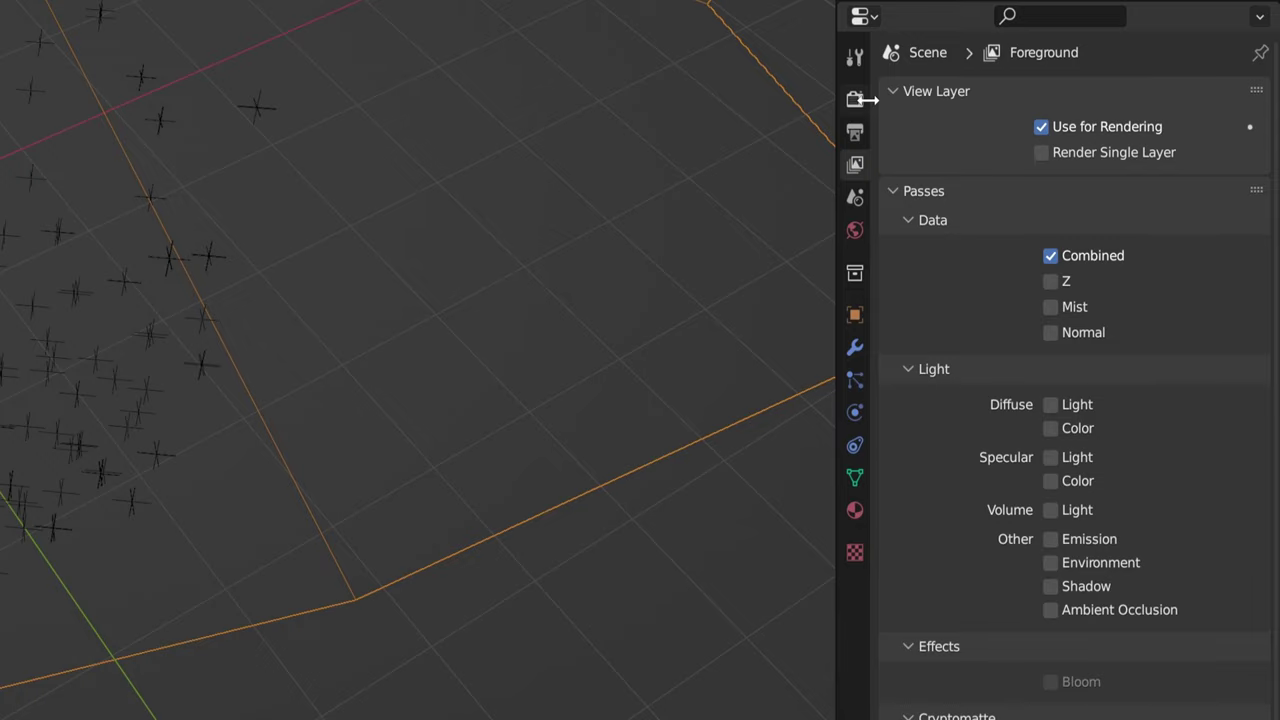
Step: Switch the render engine to Cycles and expand the object's Visibility settings
click(855, 100)
click(1155, 98)
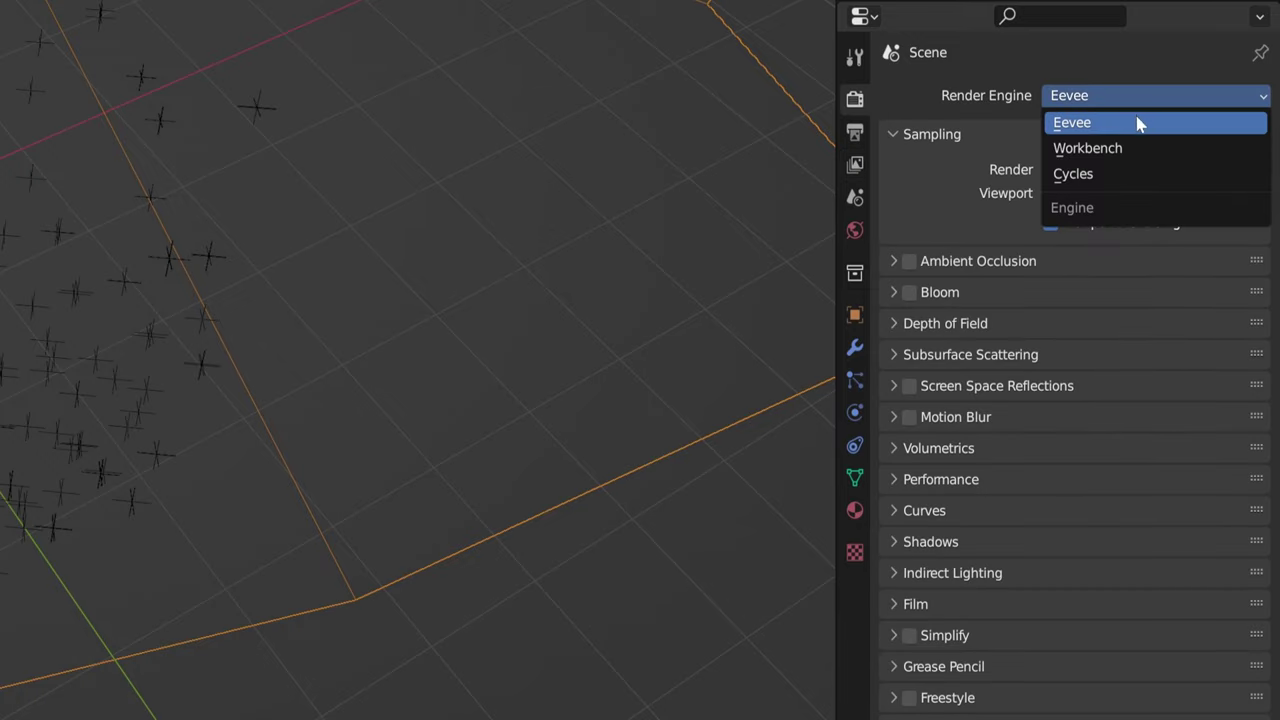
click(1097, 177)
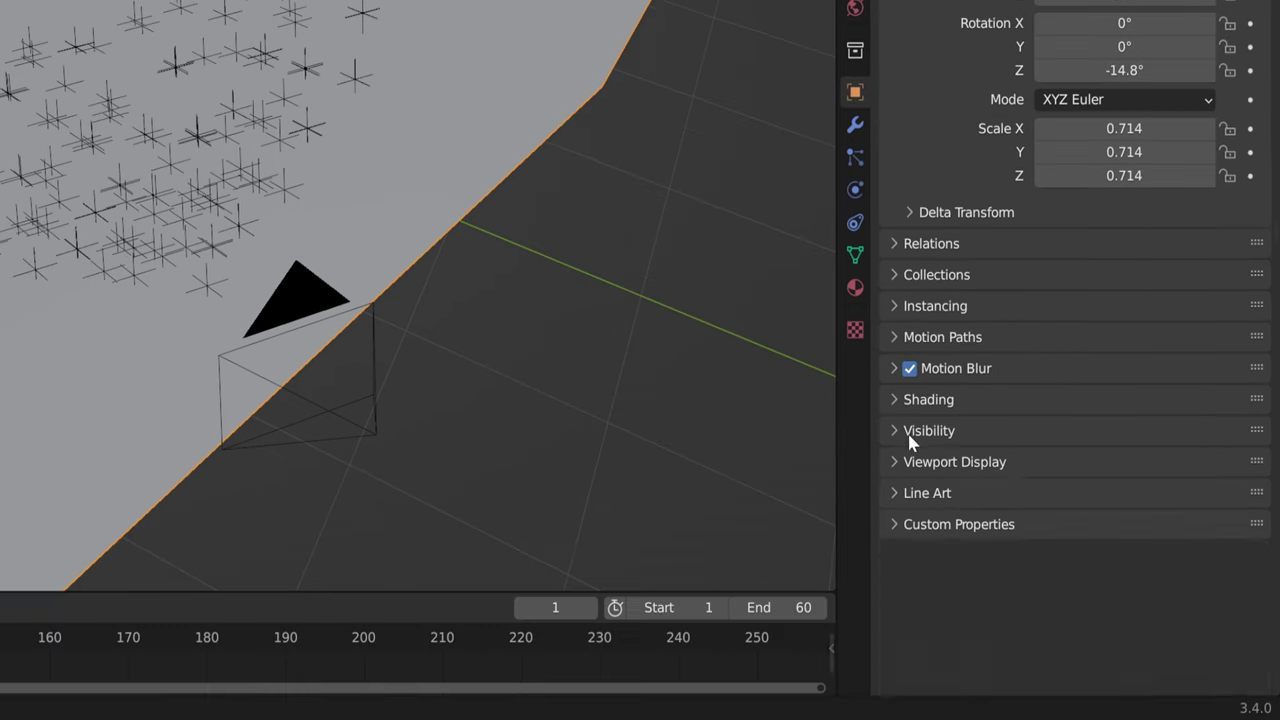
click(912, 432)
scroll(1048, 420, down, 3)
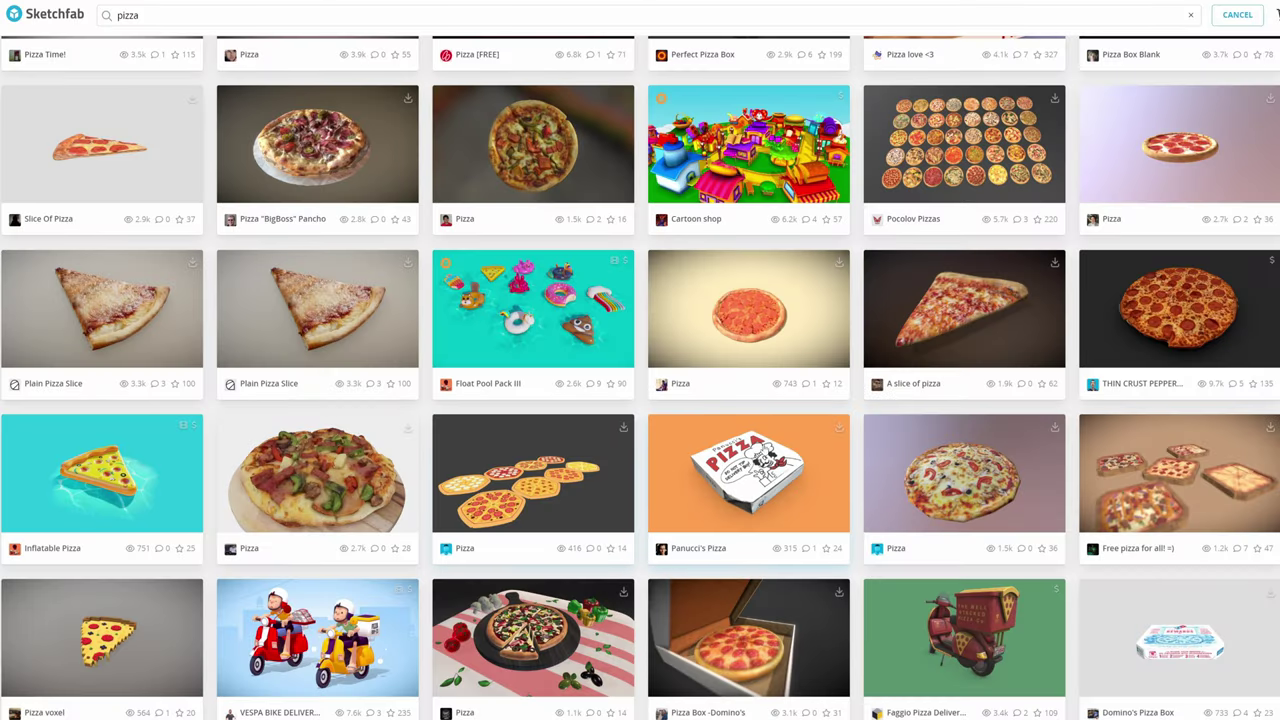
scroll(640, 380, down, 5)
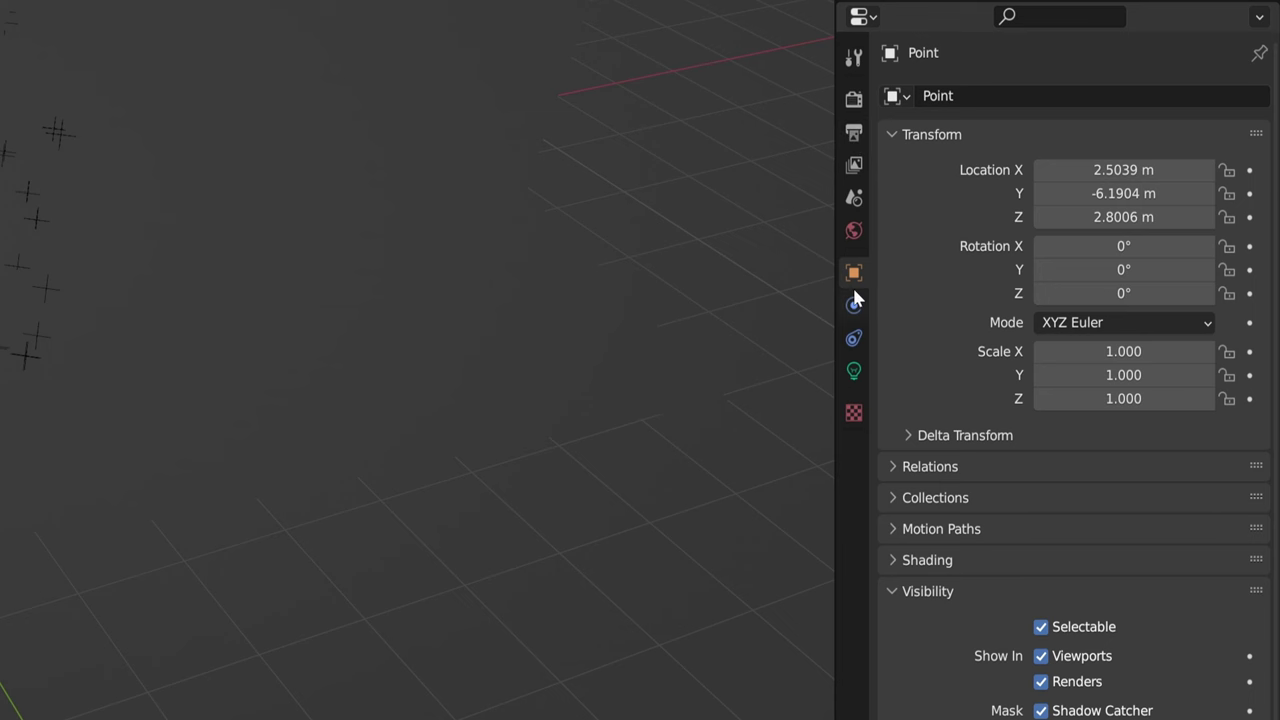
Step: Set the world background to an Environment Texture using 'largest pizza.png'
click(856, 230)
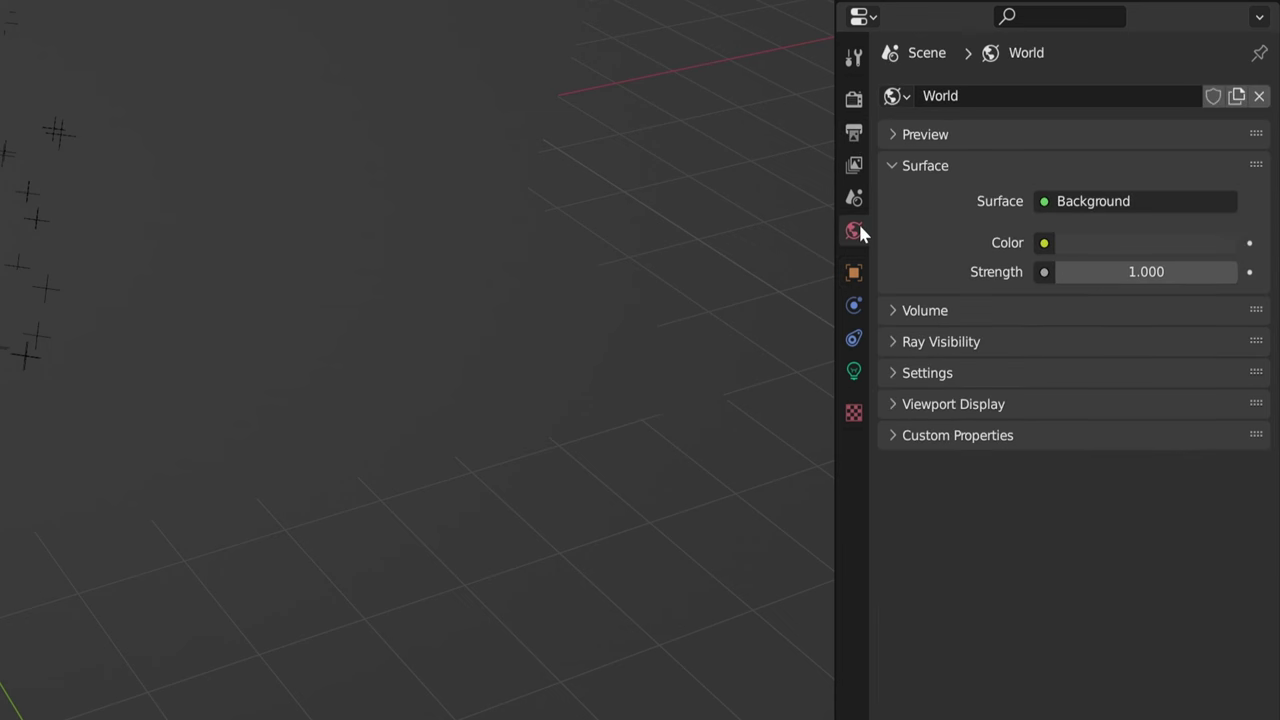
click(1045, 243)
click(583, 362)
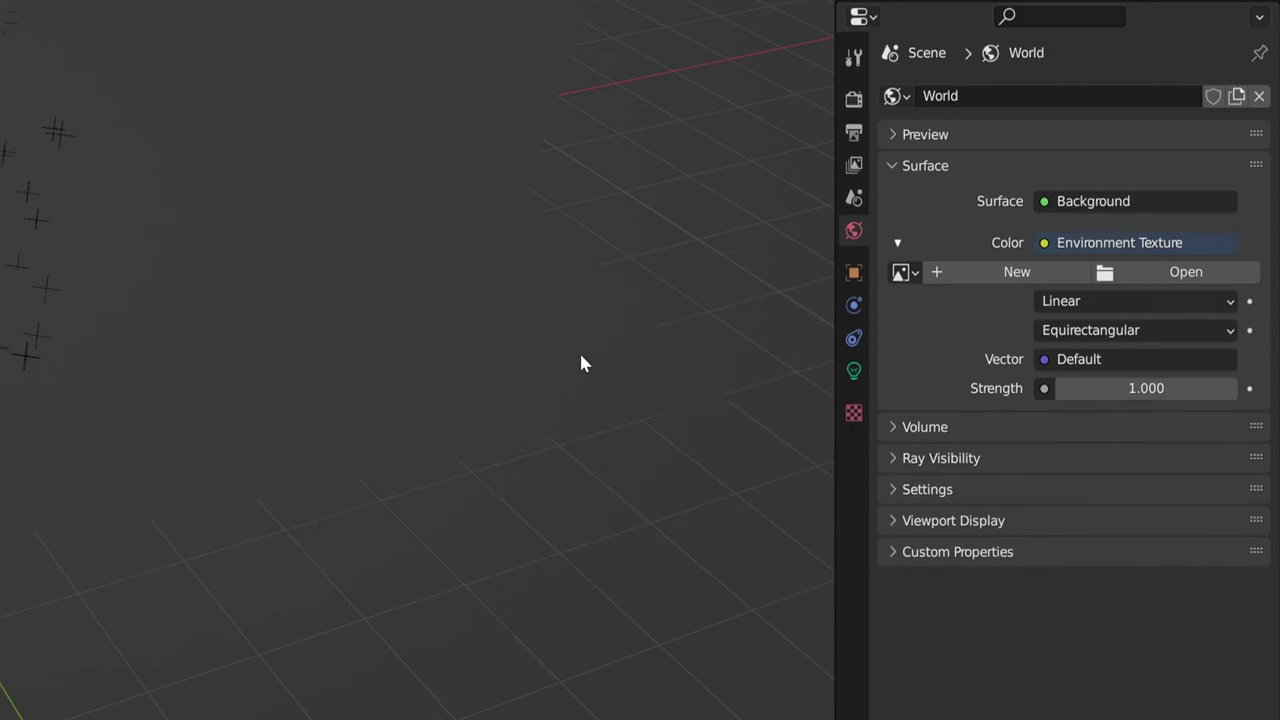
click(1160, 280)
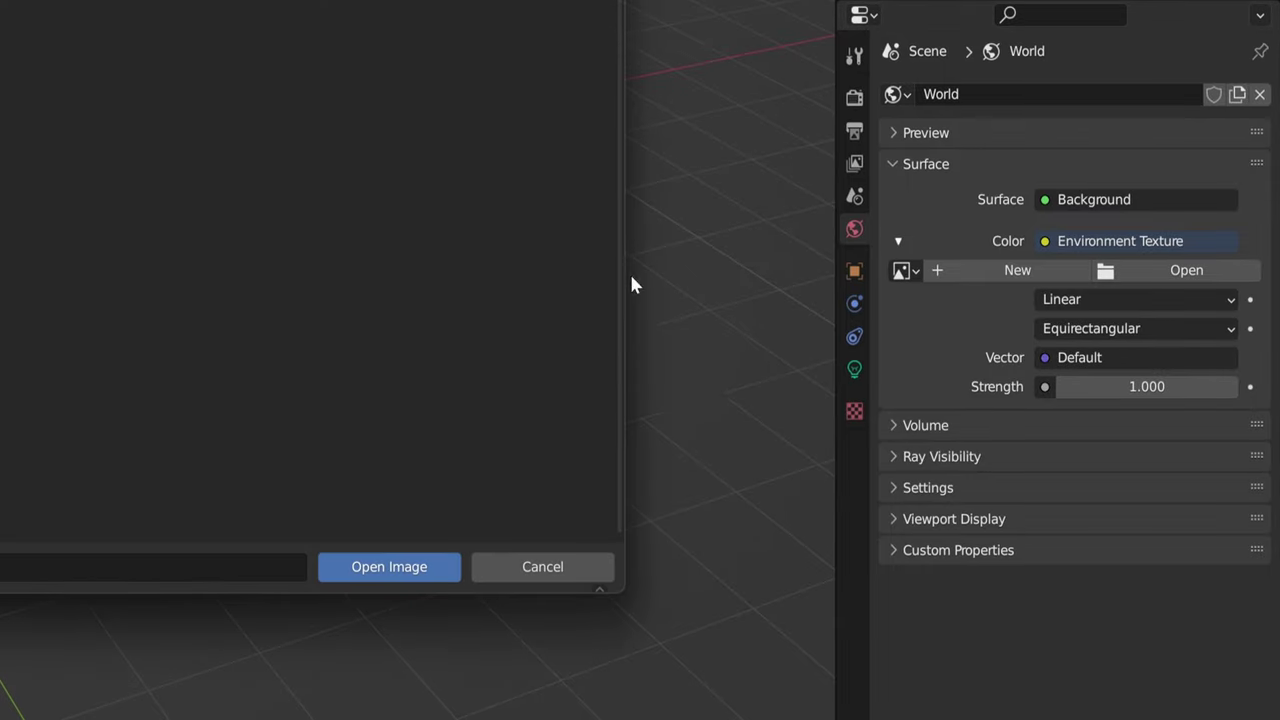
click(389, 566)
middle_drag(620, 170, 506, 329)
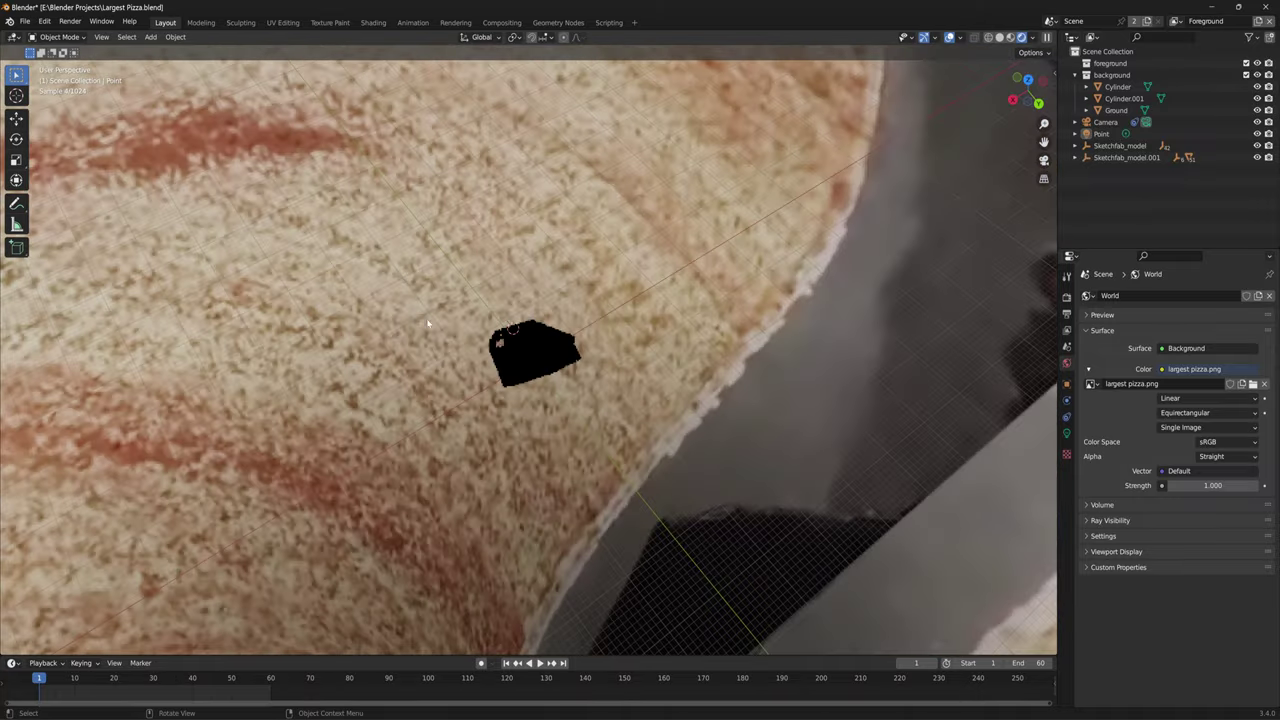
Step: Enable Film > Transparent in the render settings
click(1066, 296)
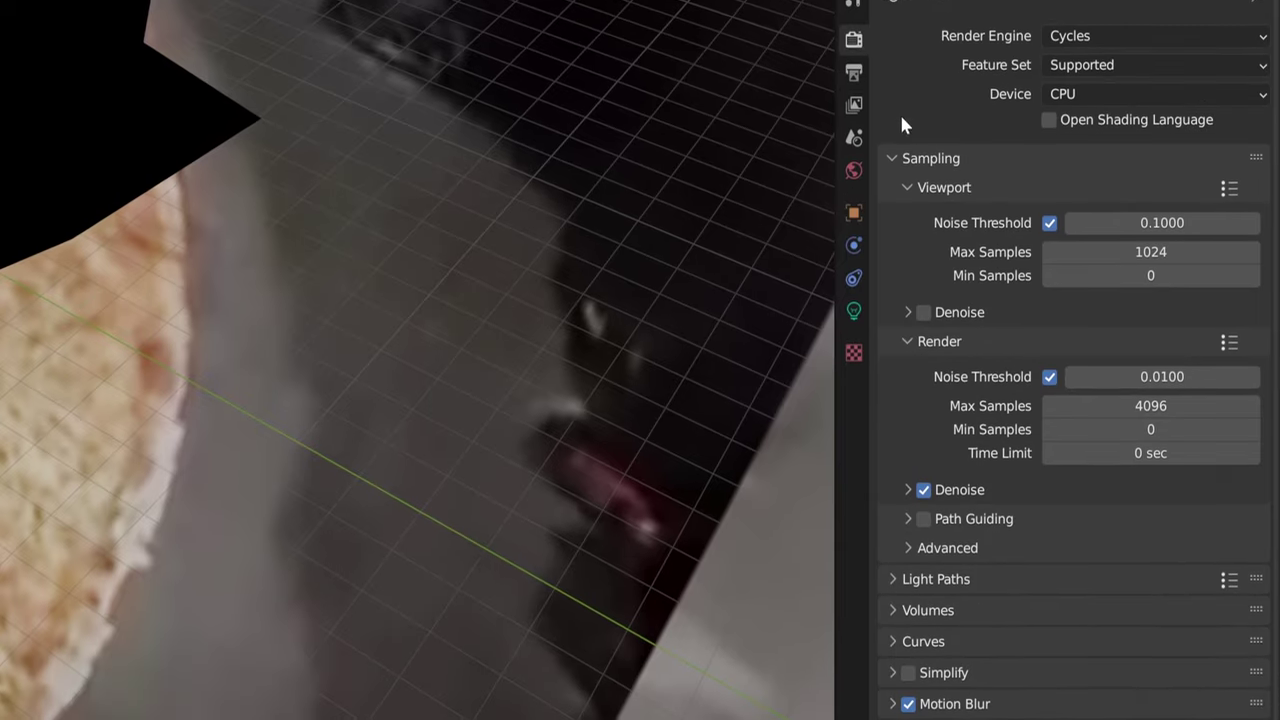
click(892, 615)
scroll(894, 631, down, 5)
click(922, 534)
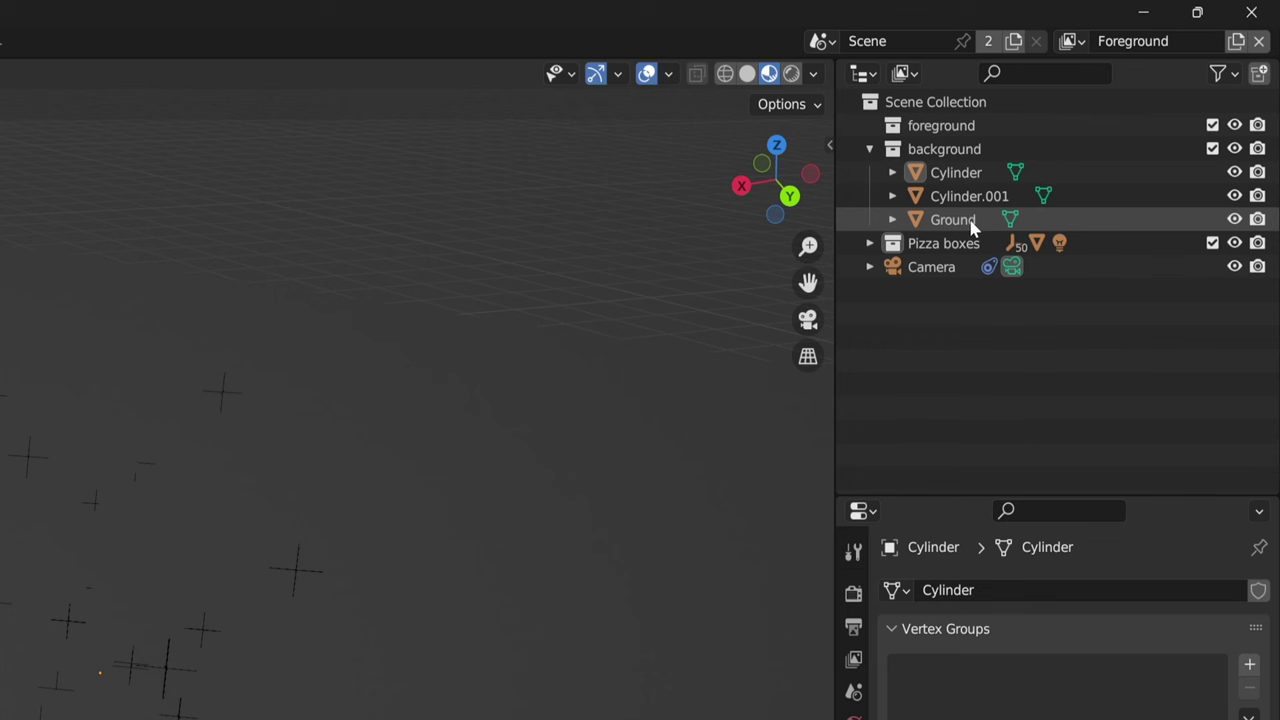
Step: Move Ground, Cylinder and Cylinder.001 into a new collection named 'Room'
click(971, 220)
shift+click(971, 171)
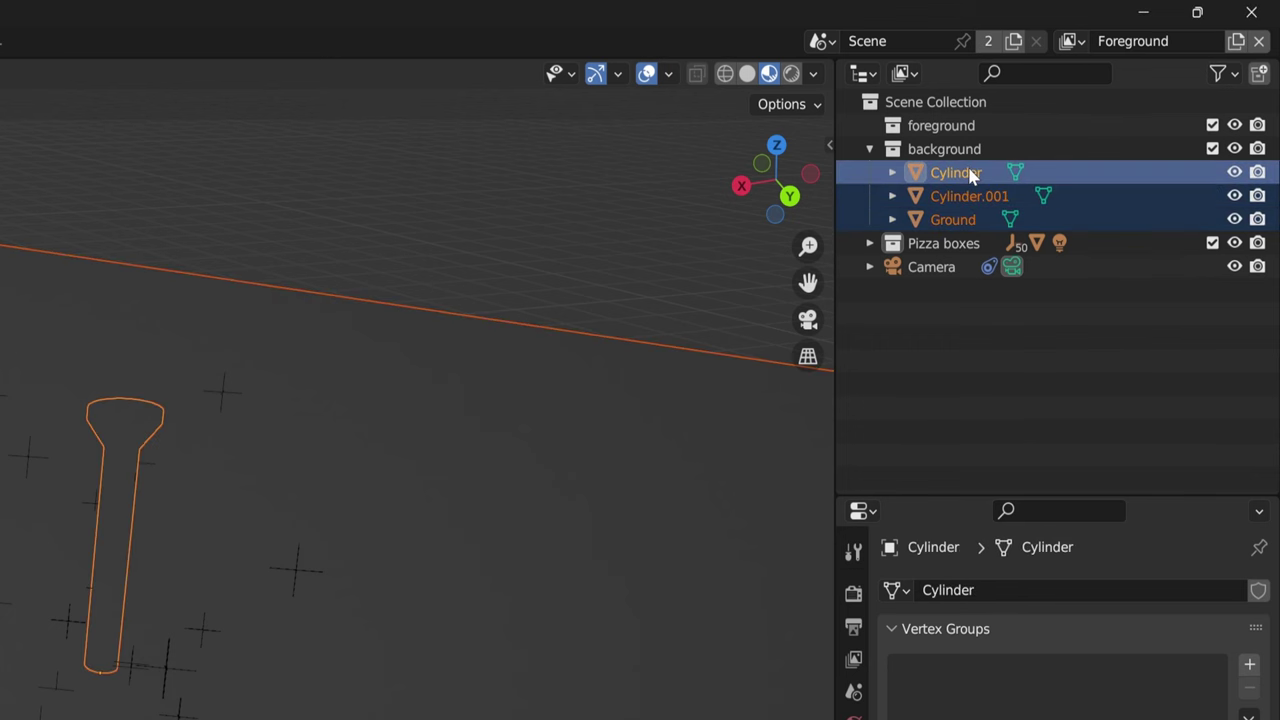
key(m)
click(725, 221)
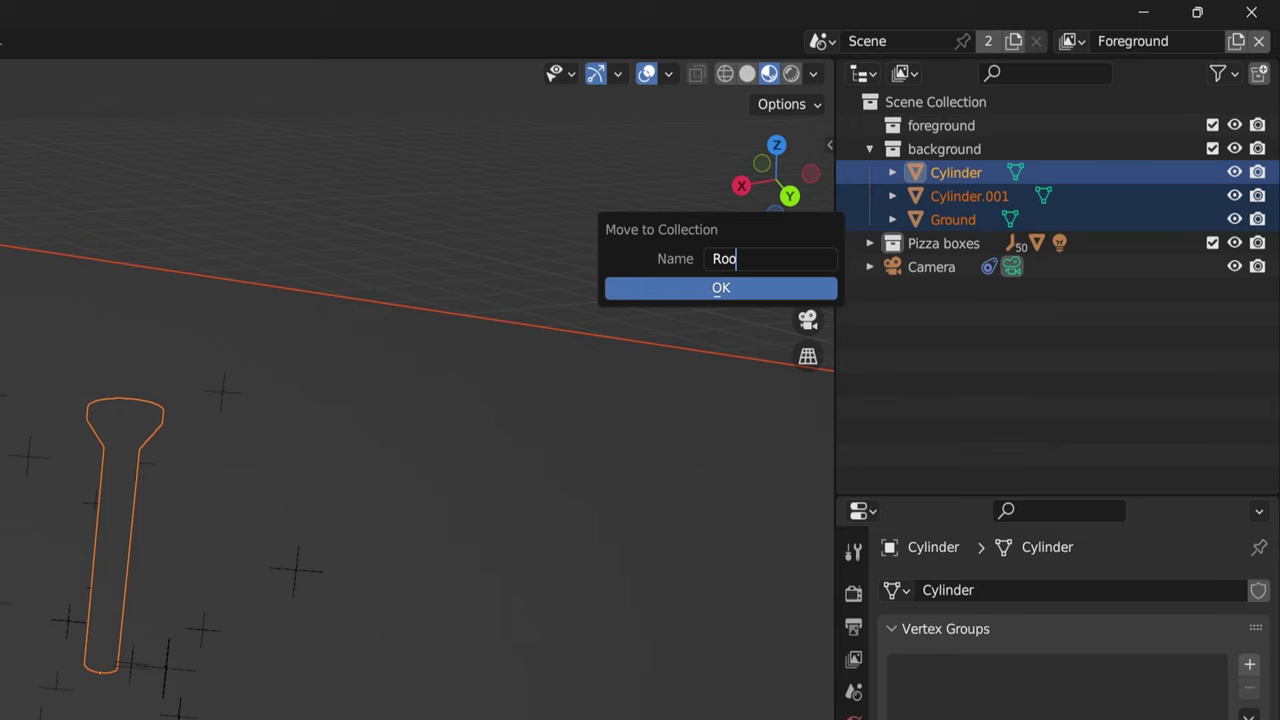
key(Return)
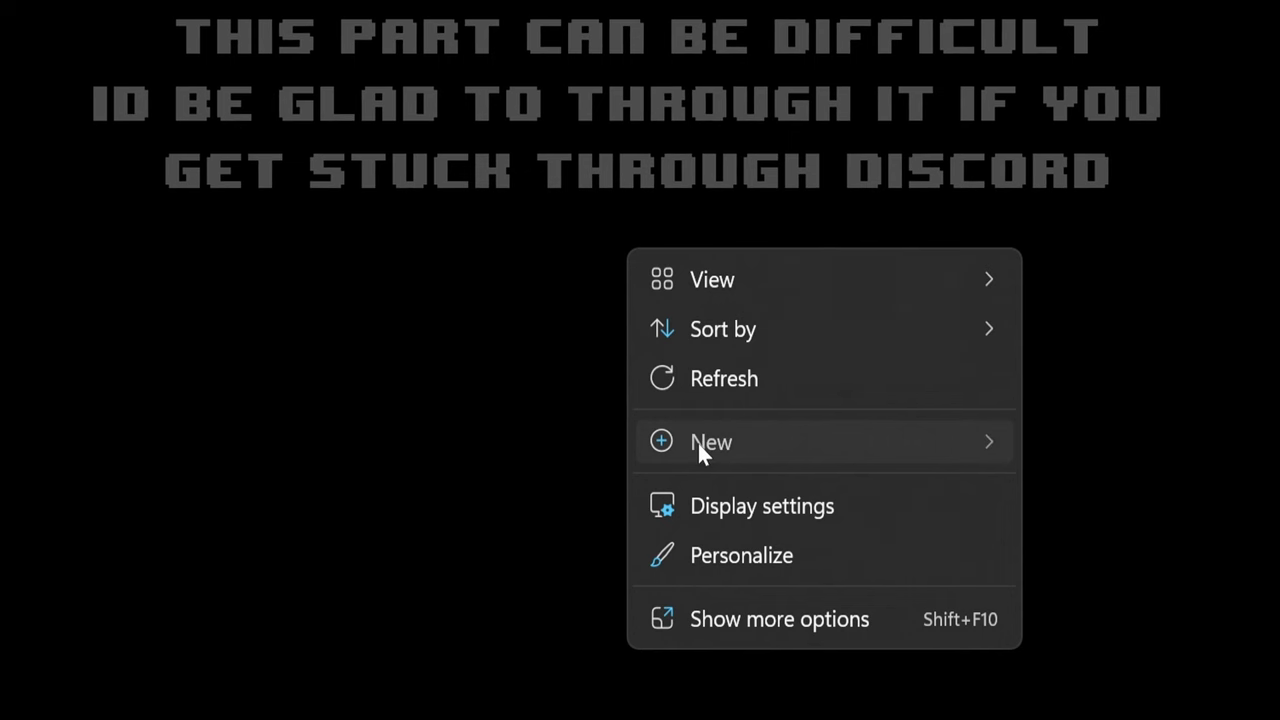
Step: Set the render output path to a new desktop folder named 'Pizza Boxes'
mouse_move(697, 441)
click(346, 461)
text(Pizza B)
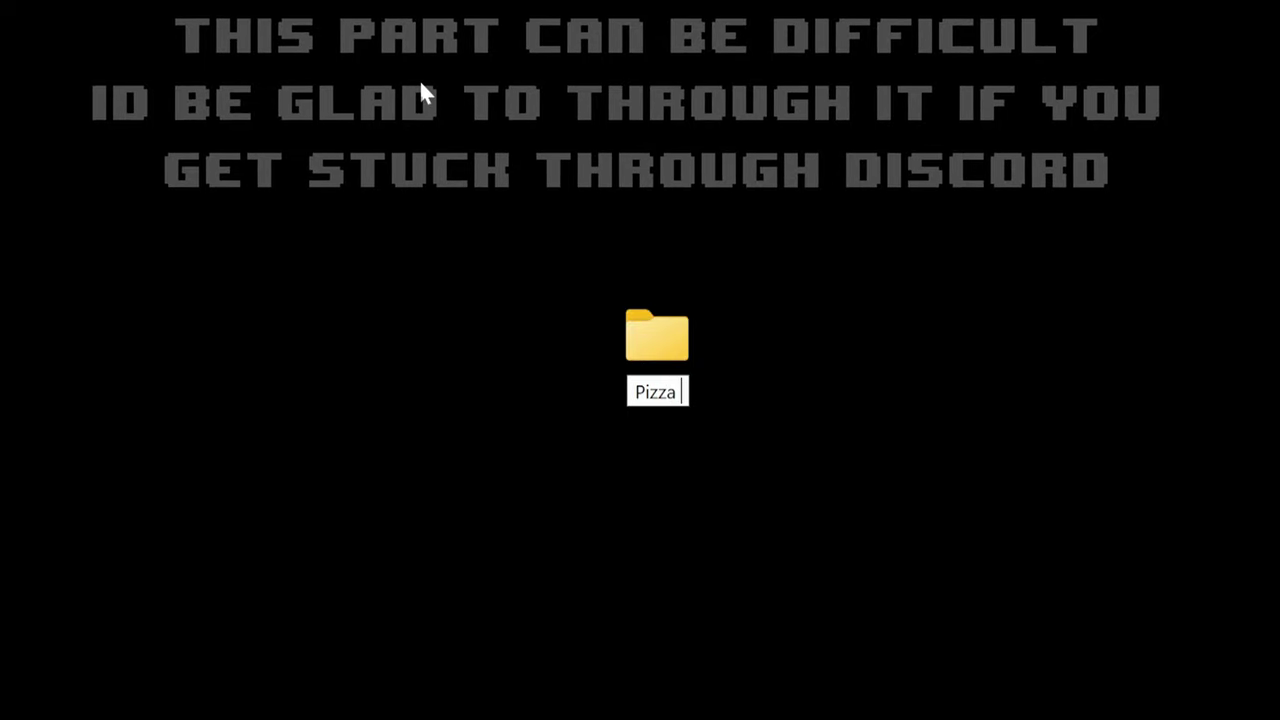
text(oxes)
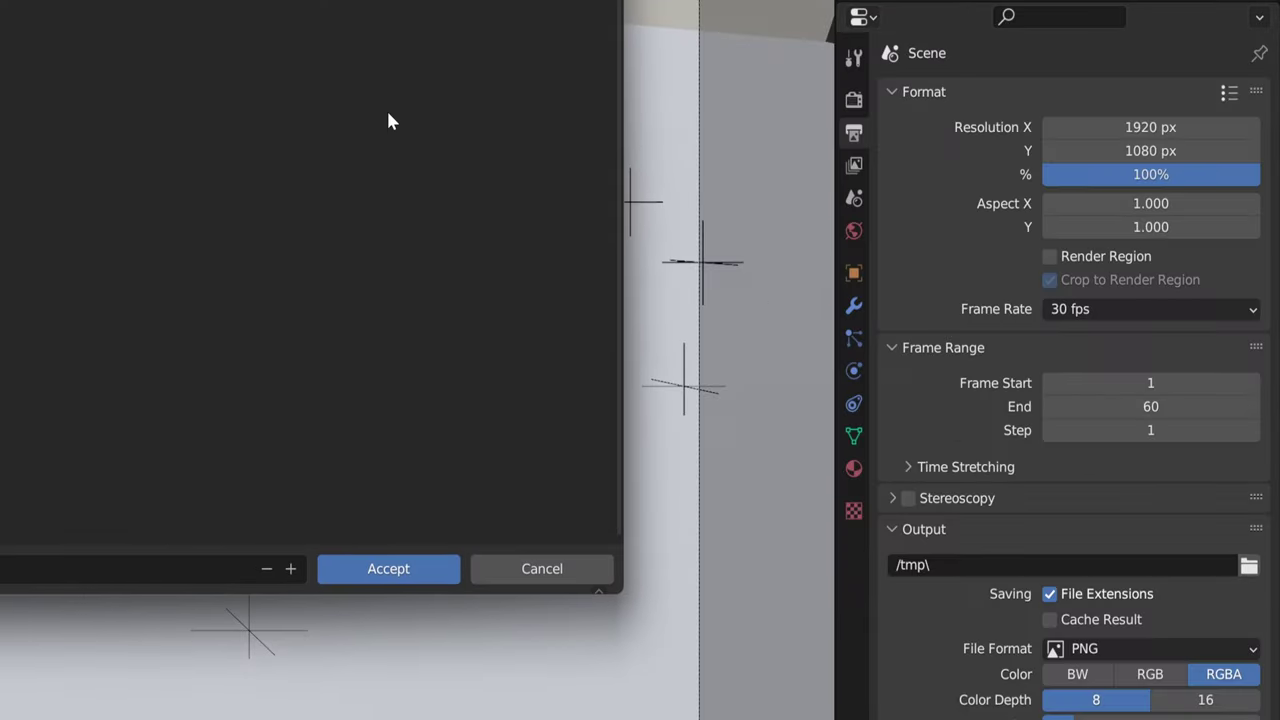
key(Return)
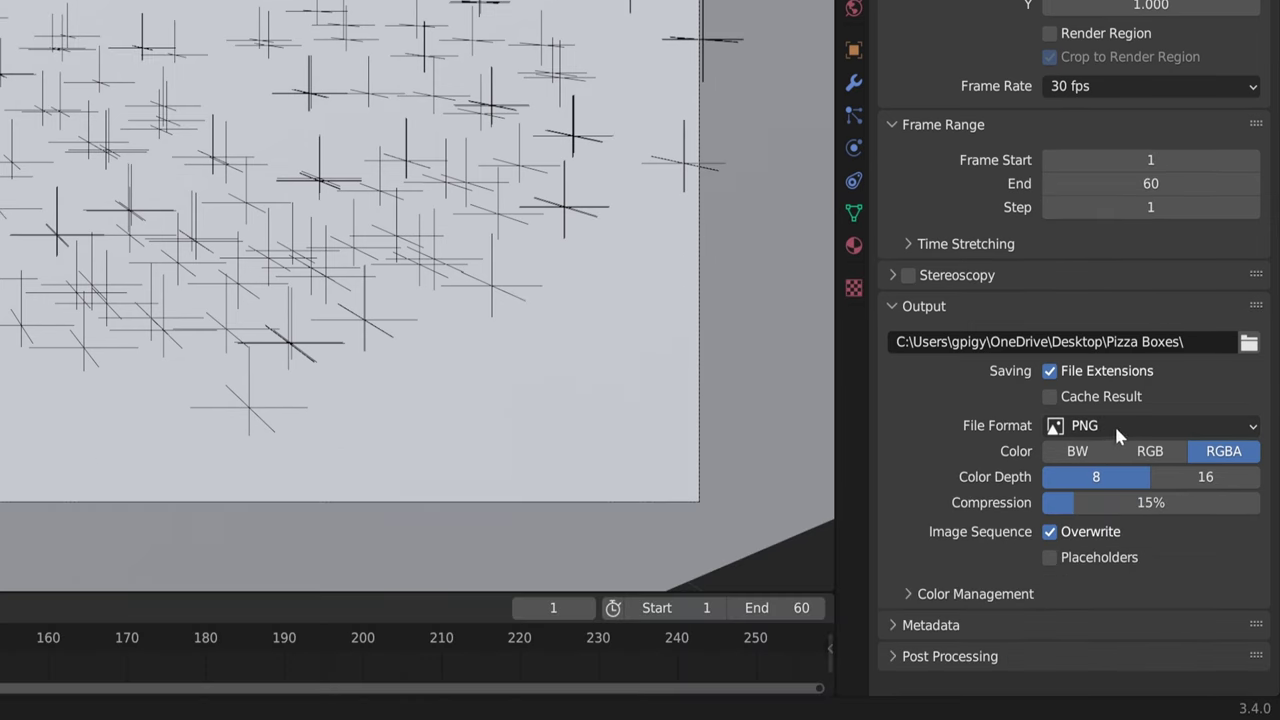
Step: Check the output file format, exclude the Room collection, and render the animation
click(1114, 423)
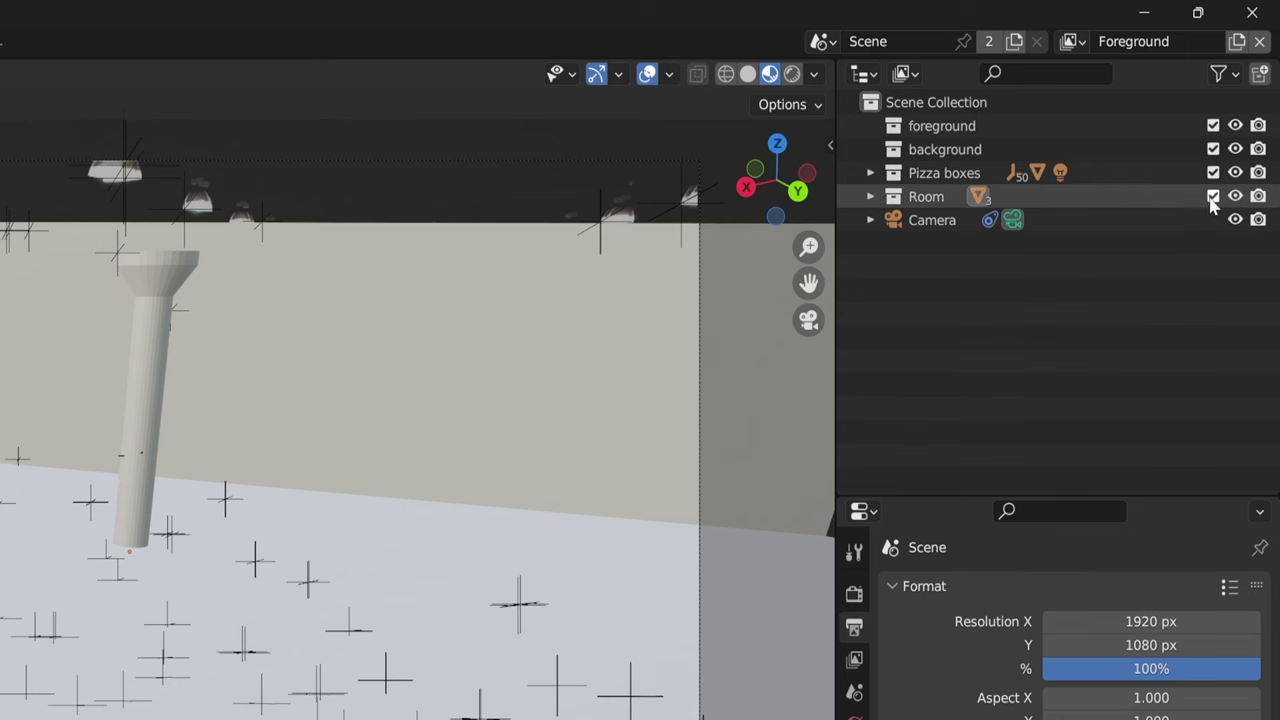
click(1212, 197)
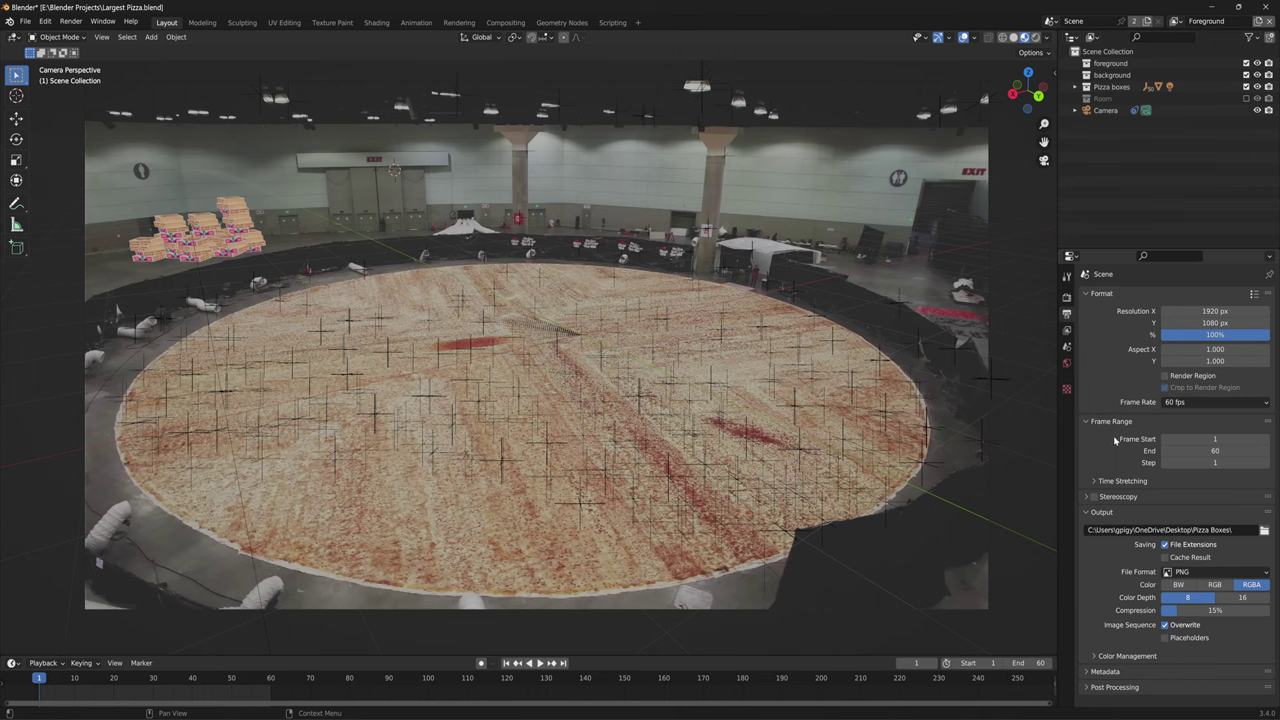
key(ctrl+F12)
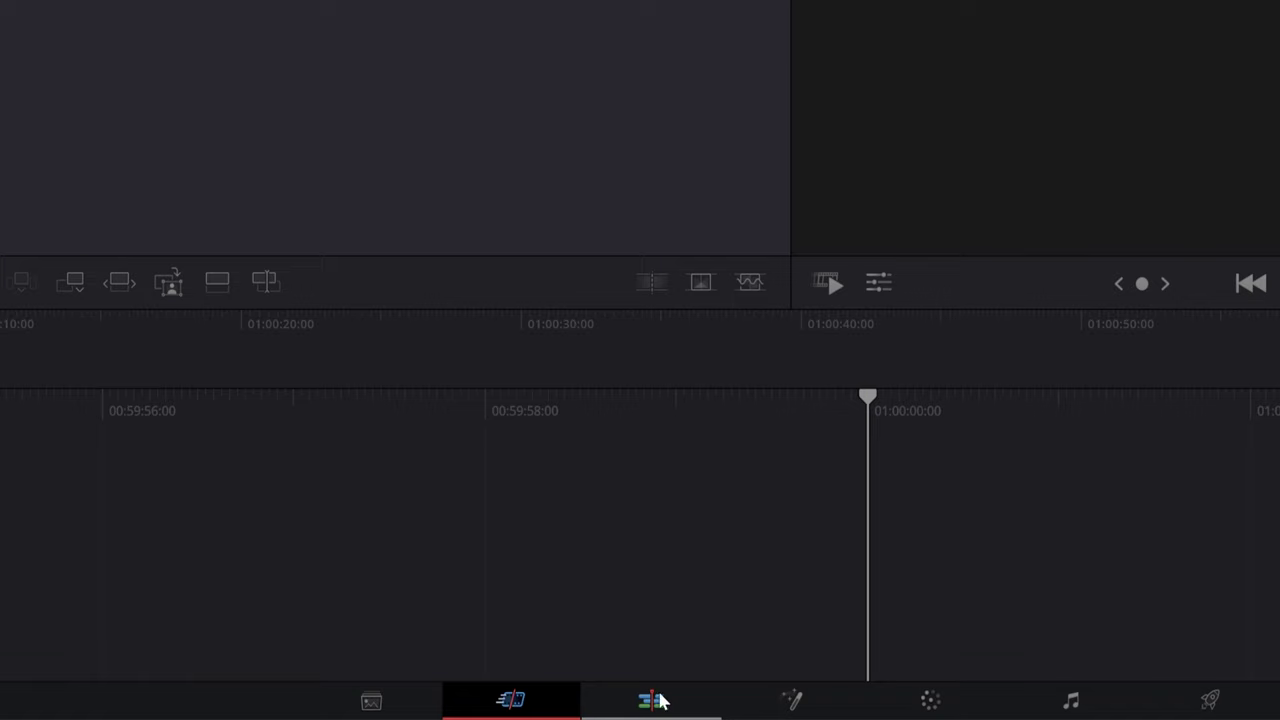
Step: On the Edit page, create a new timeline with Use Project Settings unchecked and view its Format settings
click(655, 700)
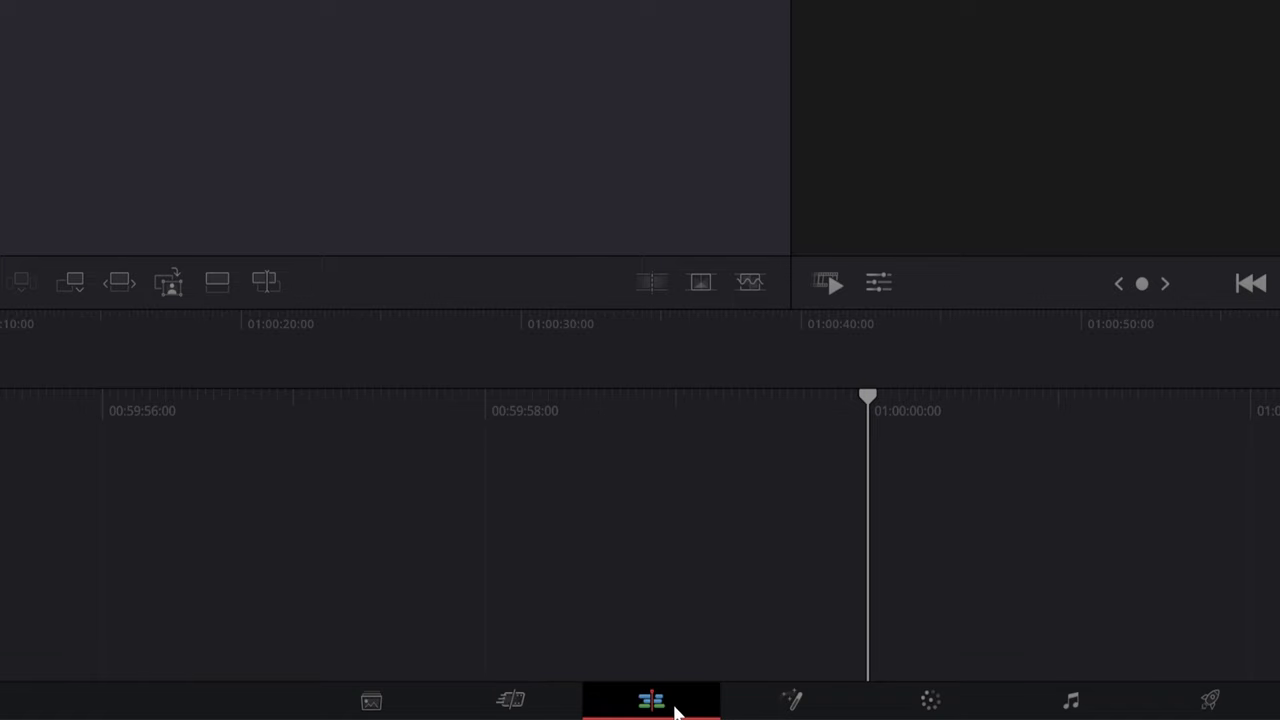
right_click(318, 196)
mouse_move(523, 211)
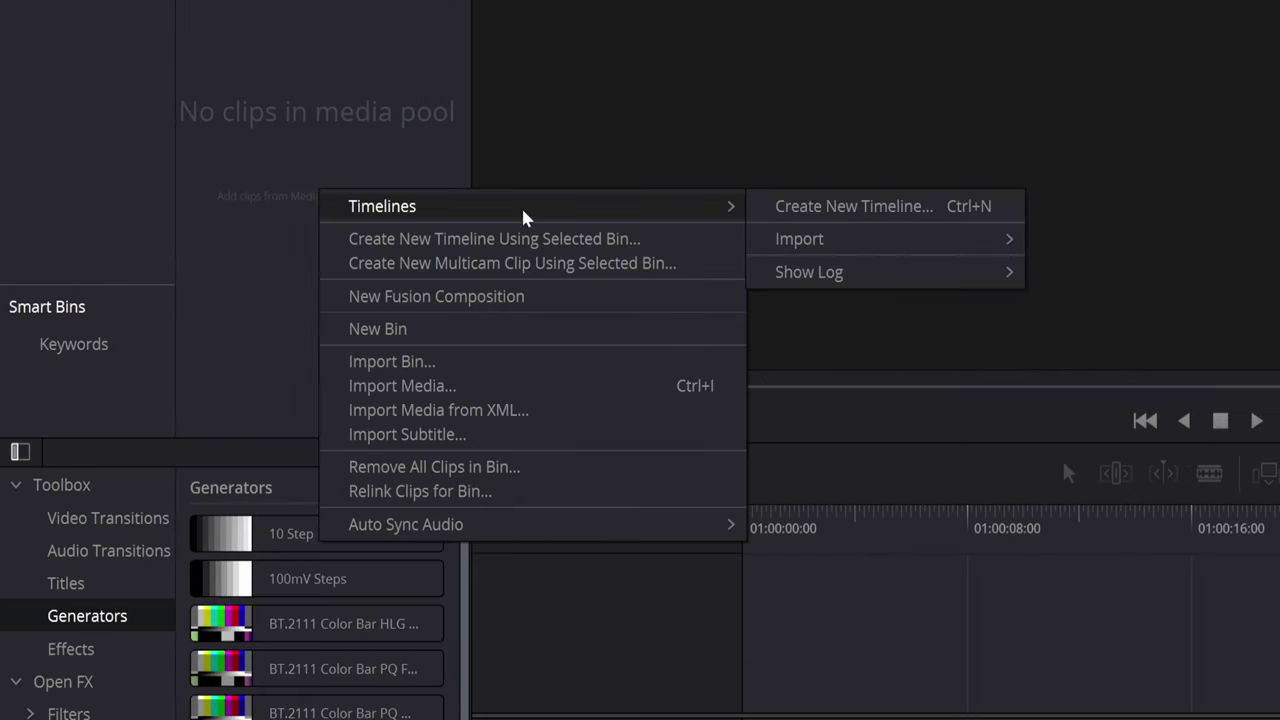
click(857, 206)
click(378, 524)
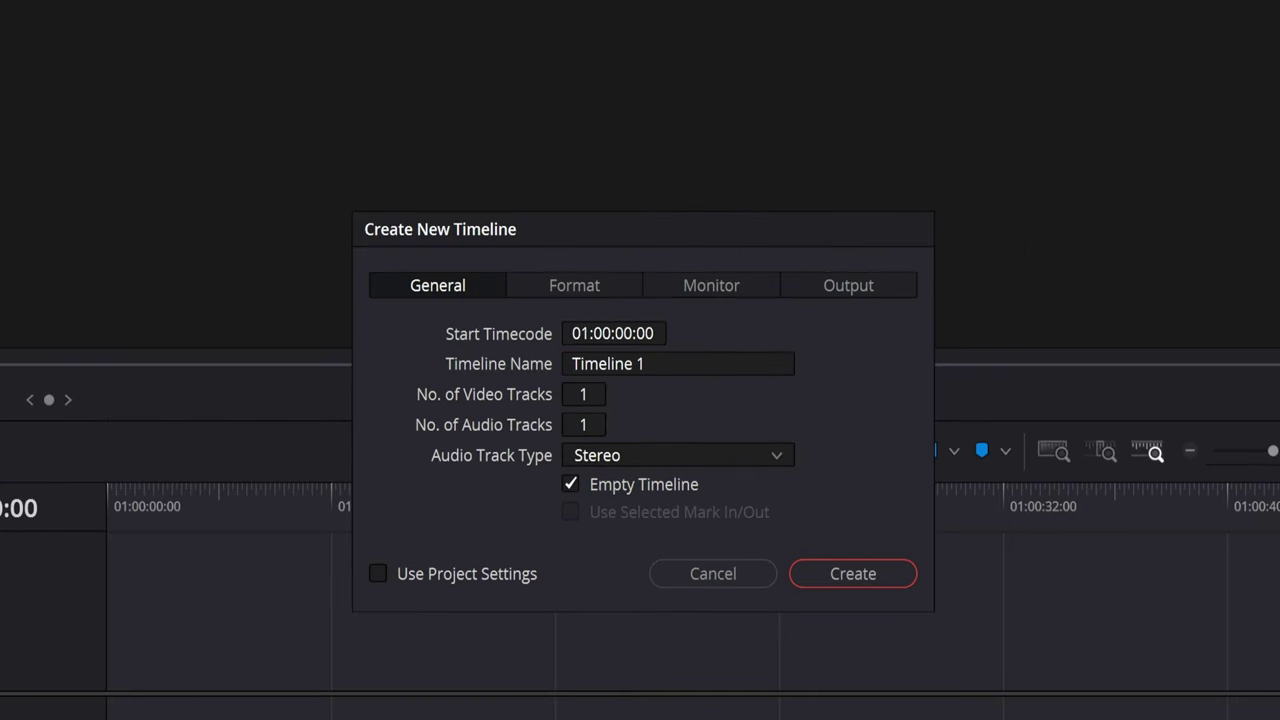
click(597, 287)
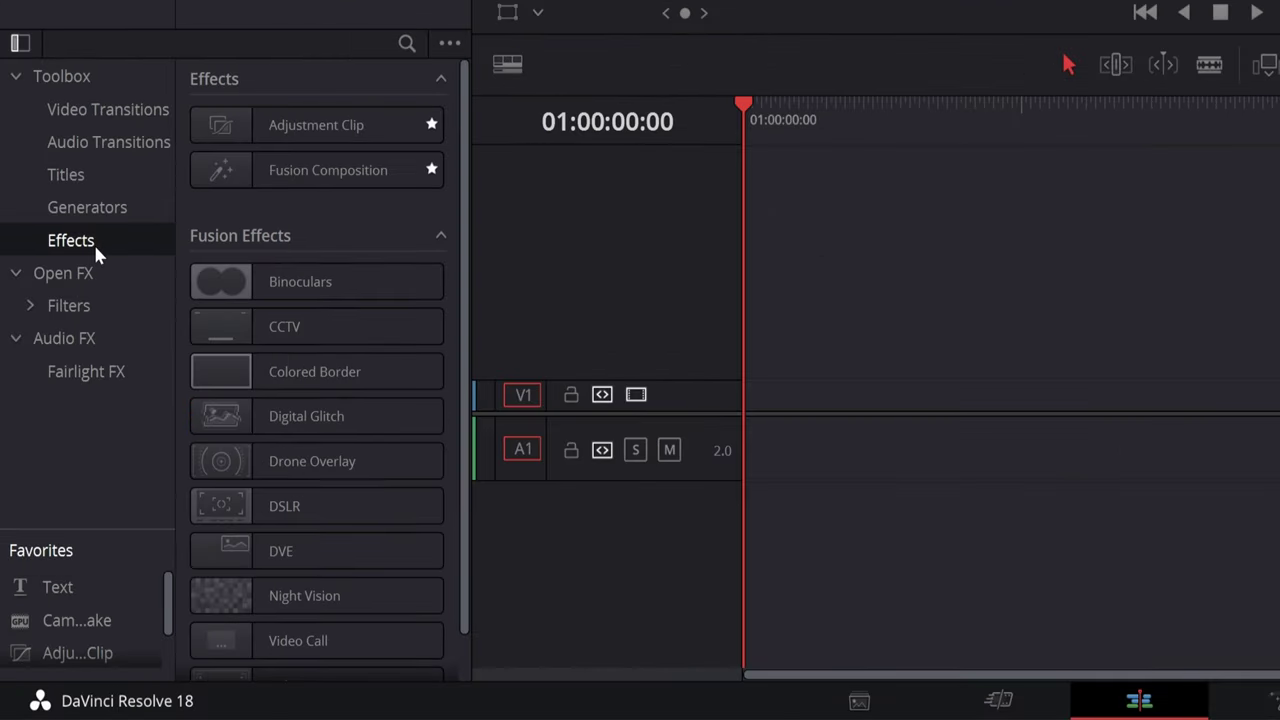
Step: Place a Fusion Composition clip on track V1 and open it on the Fusion page
drag(275, 175, 746, 405)
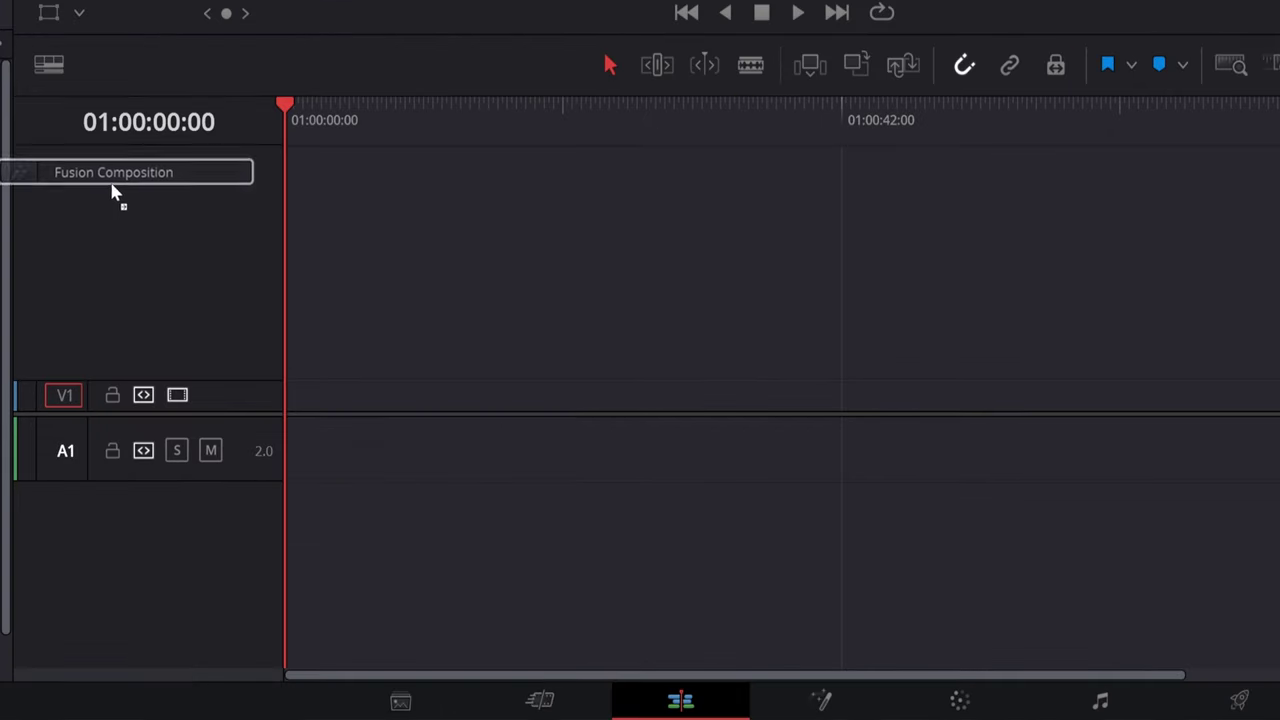
drag(286, 404, 288, 404)
click(820, 700)
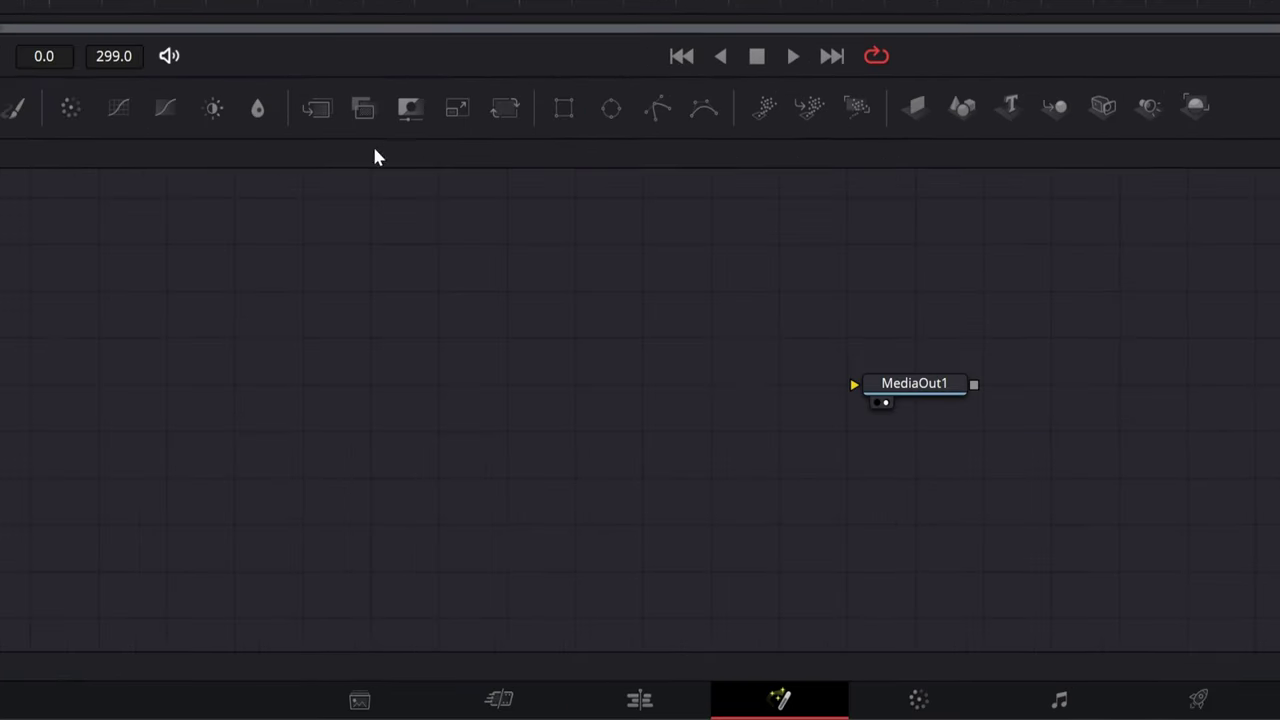
Step: Add the clean plate node named 'clean plate' feeding MediaOut1, then add the pizza box render sequence
drag(375, 155, 326, 385)
drag(386, 385, 765, 405)
drag(884, 392, 884, 392)
key(F2)
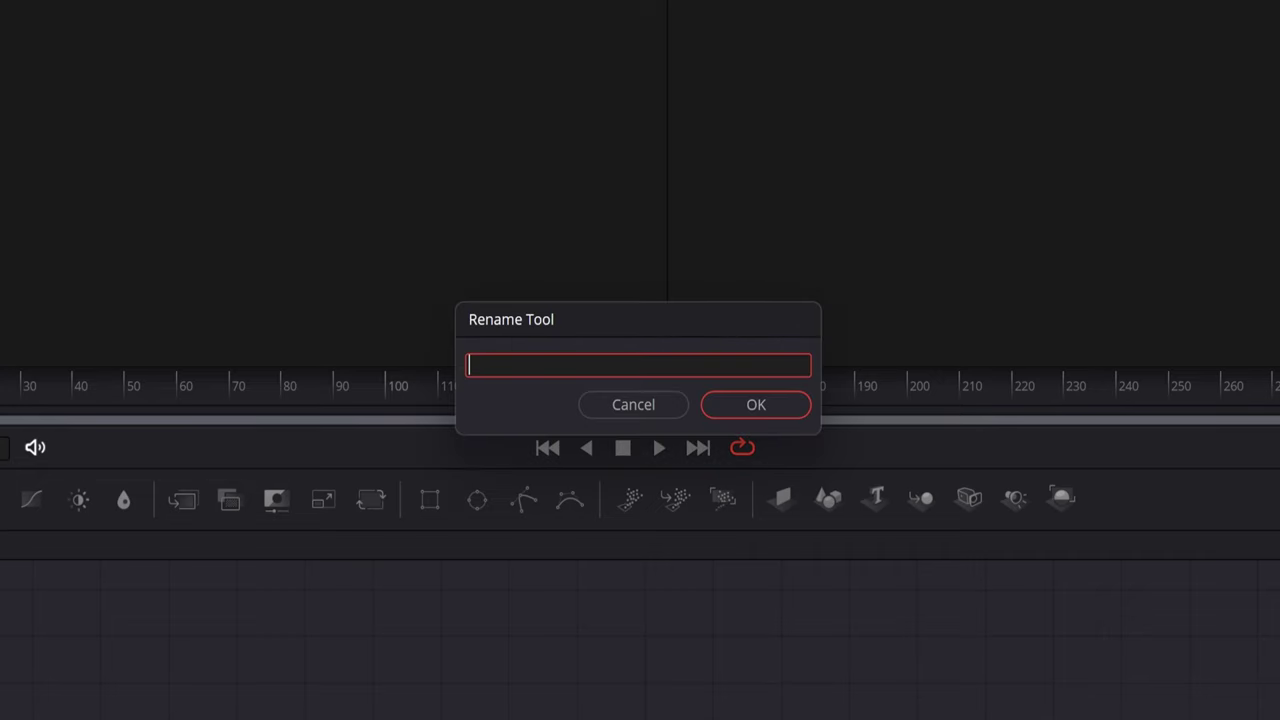
text(clean plate)
key(Return)
drag(430, 150, 371, 262)
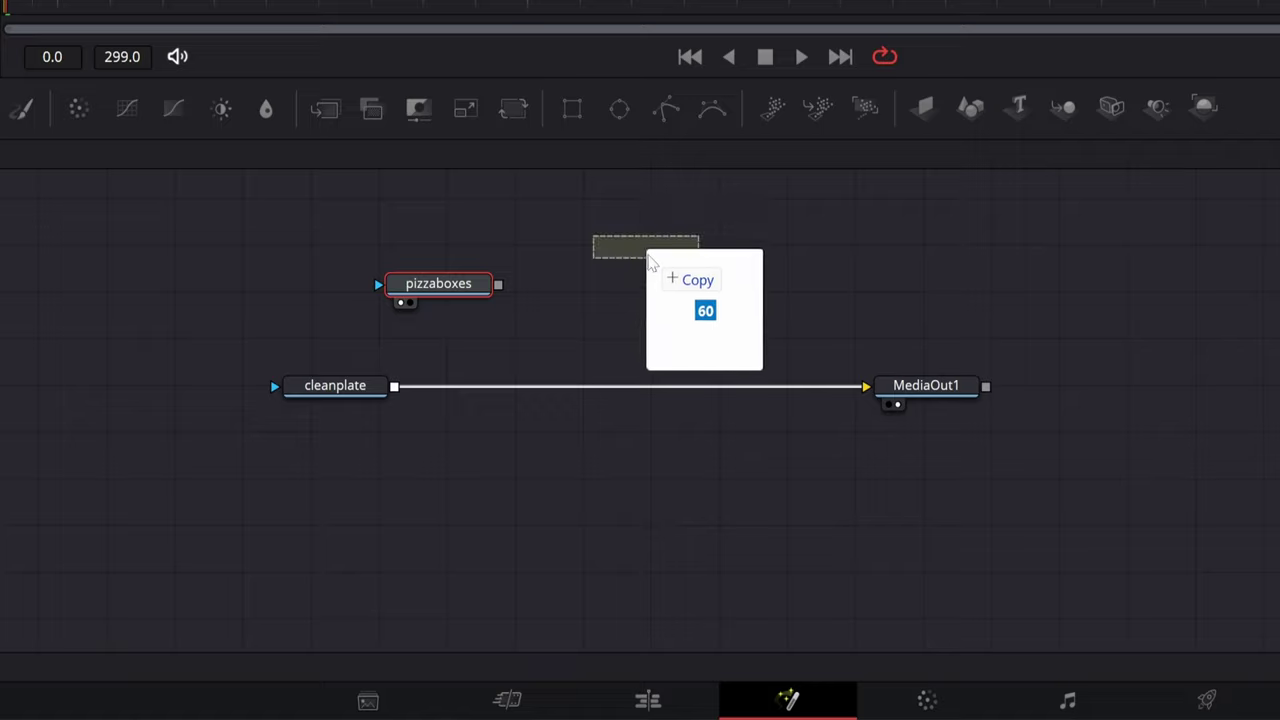
drag(663, 277, 651, 285)
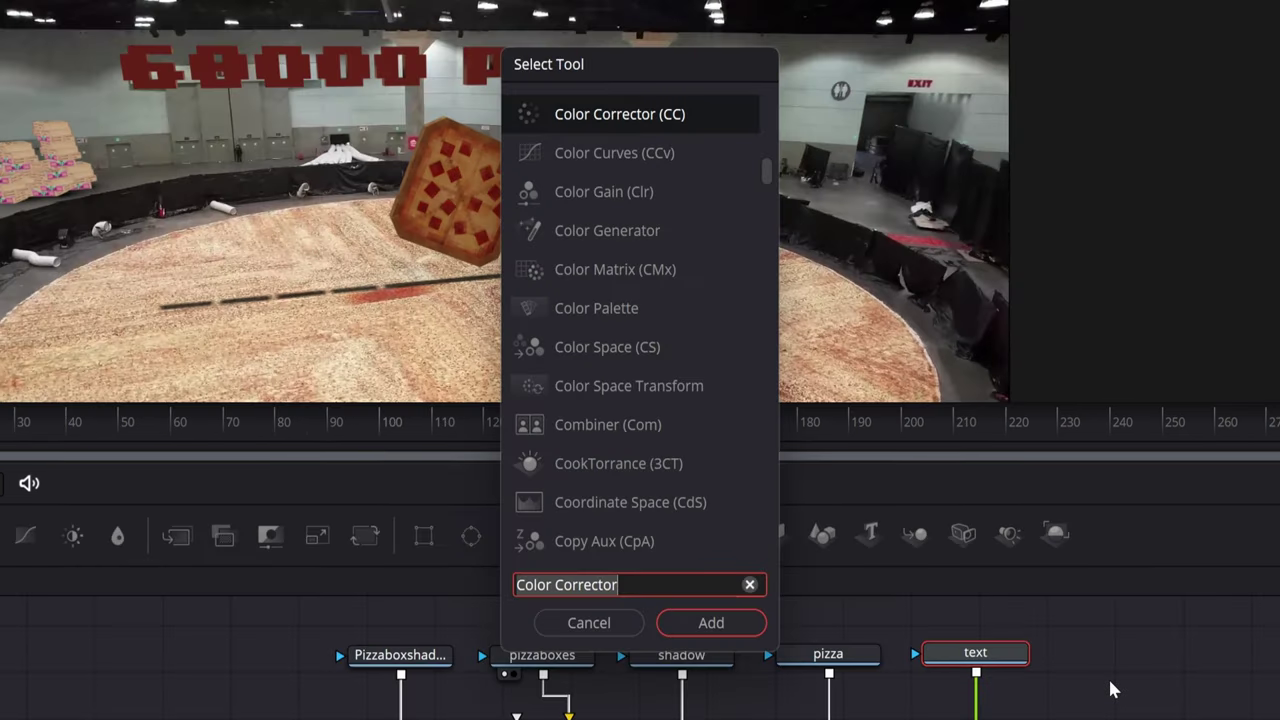
Step: Add a Color Corrector (CC) under the text node and turn on the viewer's colour readout
text(CC)
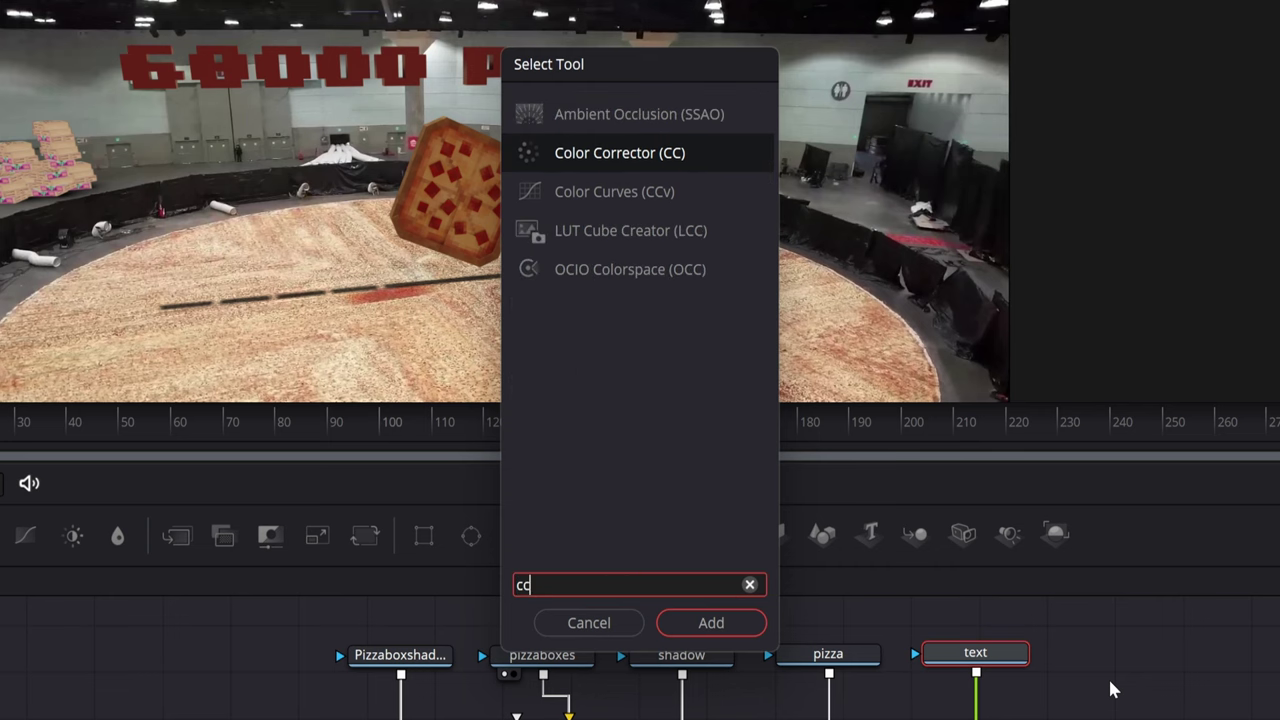
key(Return)
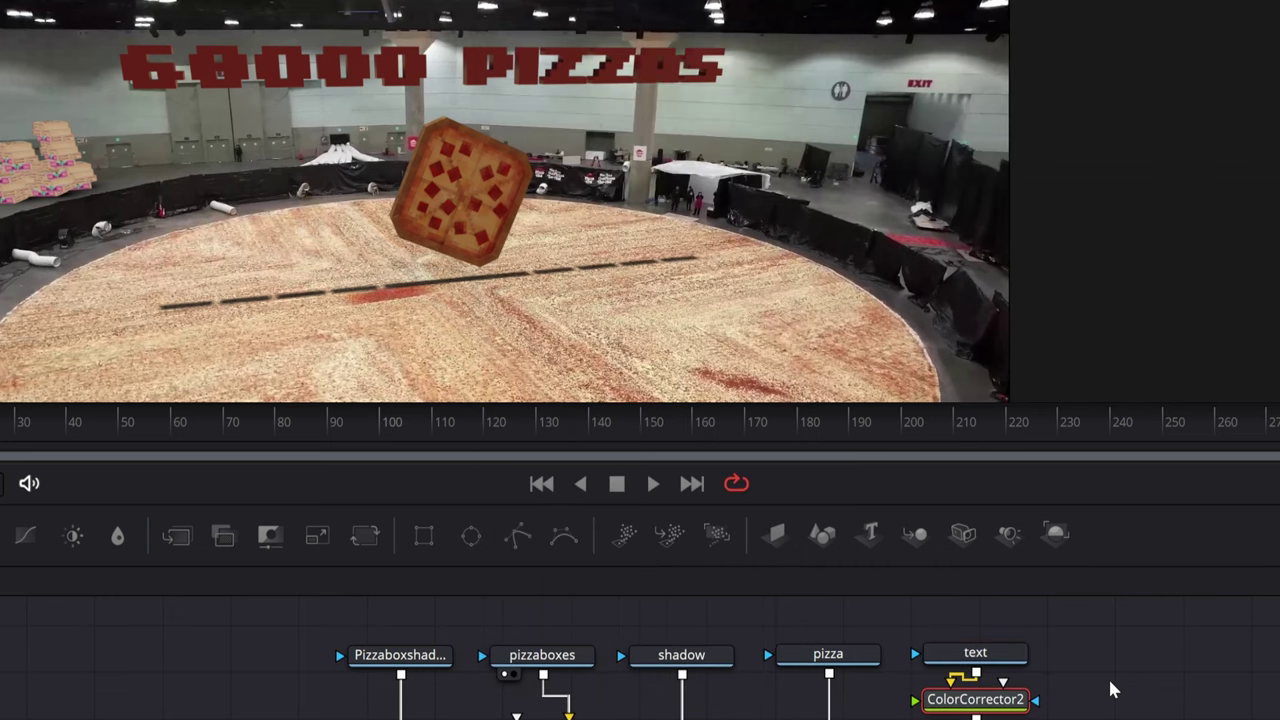
click(169, 111)
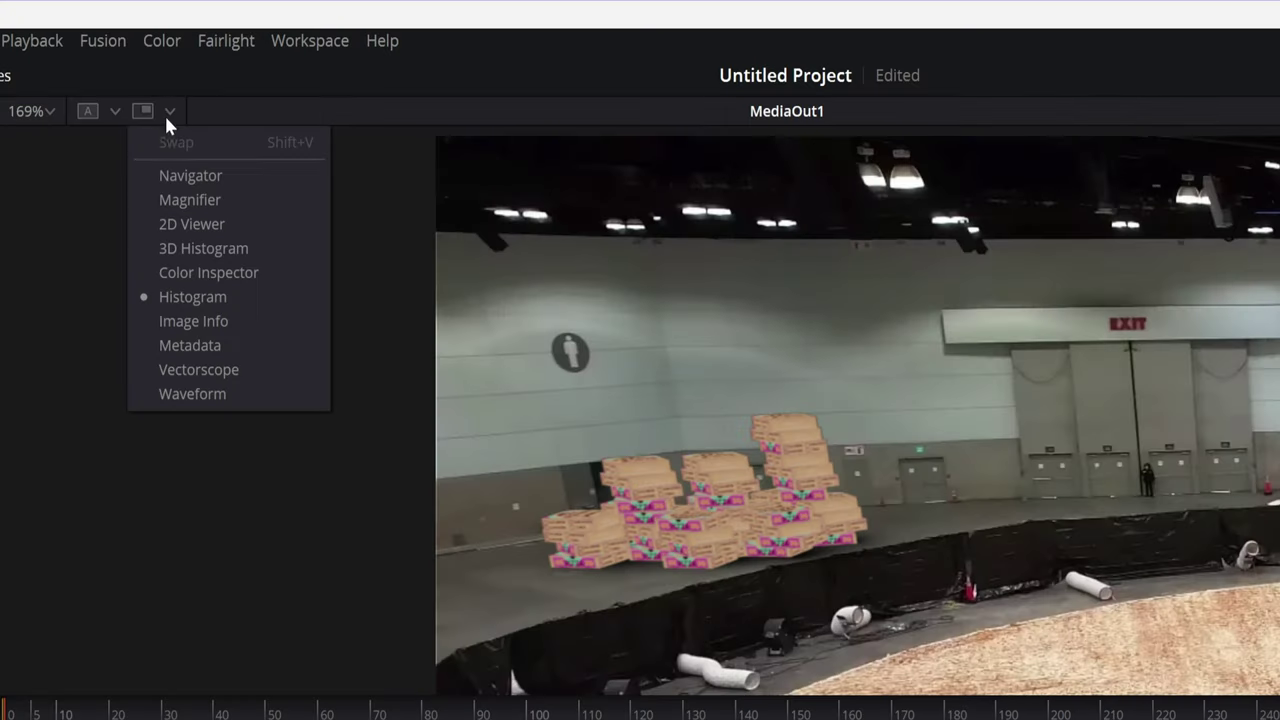
click(208, 272)
scroll(711, 354, up, 5)
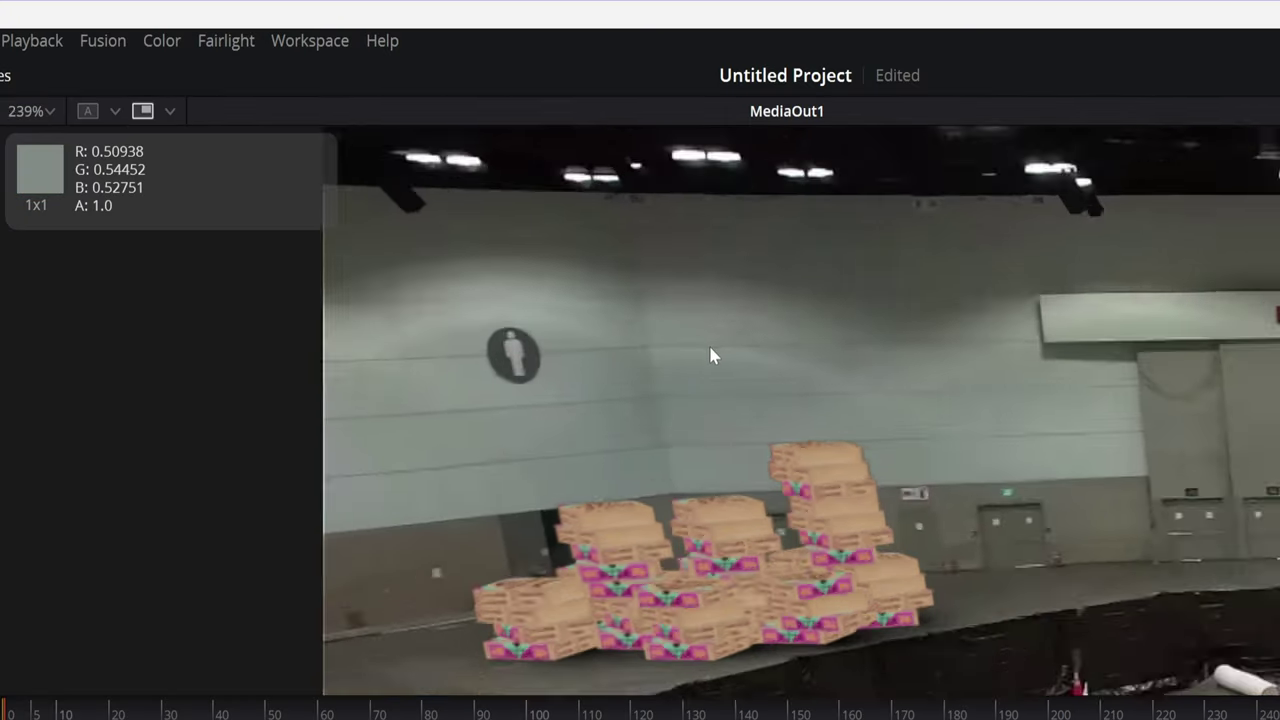
Step: Compare colours on the pizza boxes close-up, rewind the playhead to the start, and switch to Deliver
middle_drag(756, 537, 724, 259)
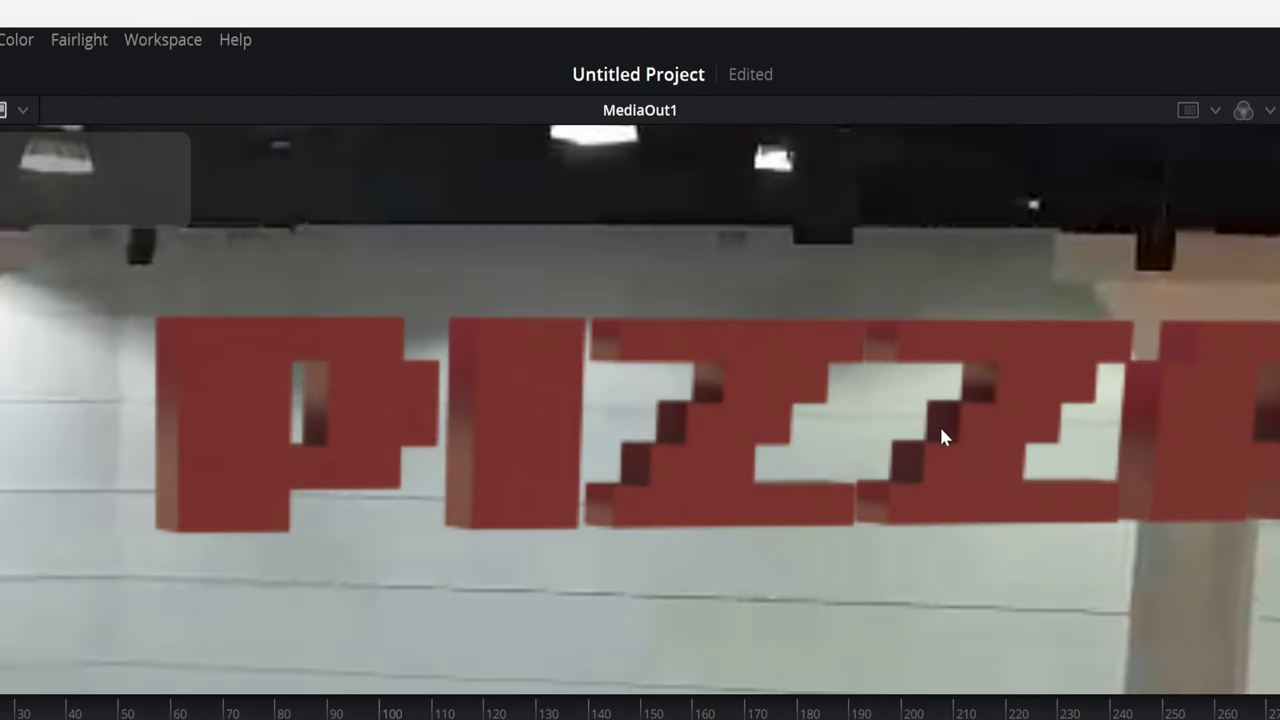
scroll(939, 428, down, 5)
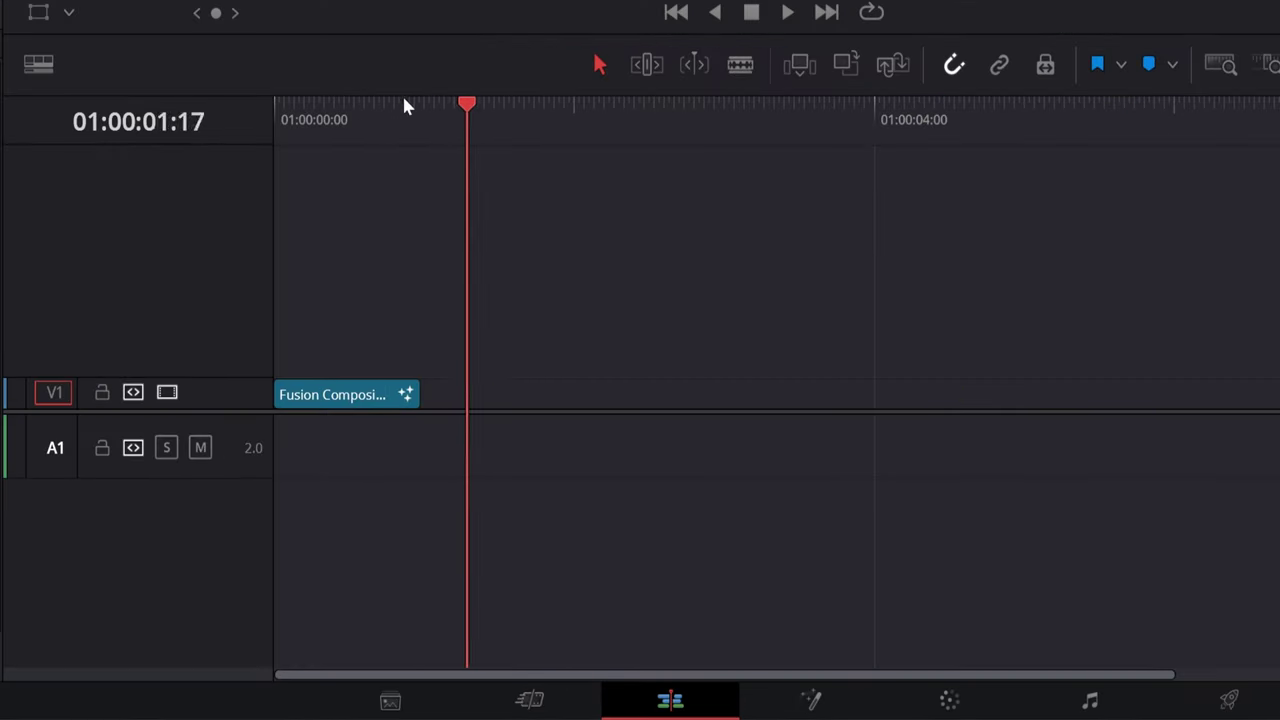
drag(408, 106, 112, 120)
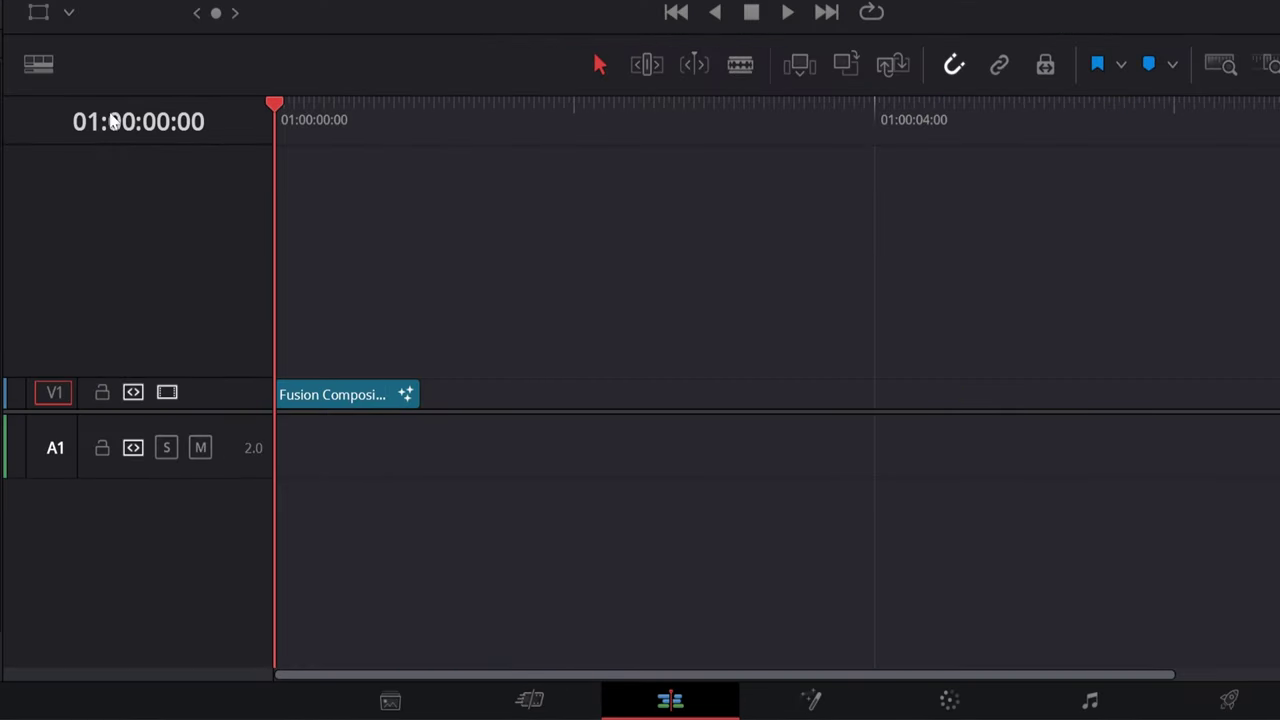
click(1224, 701)
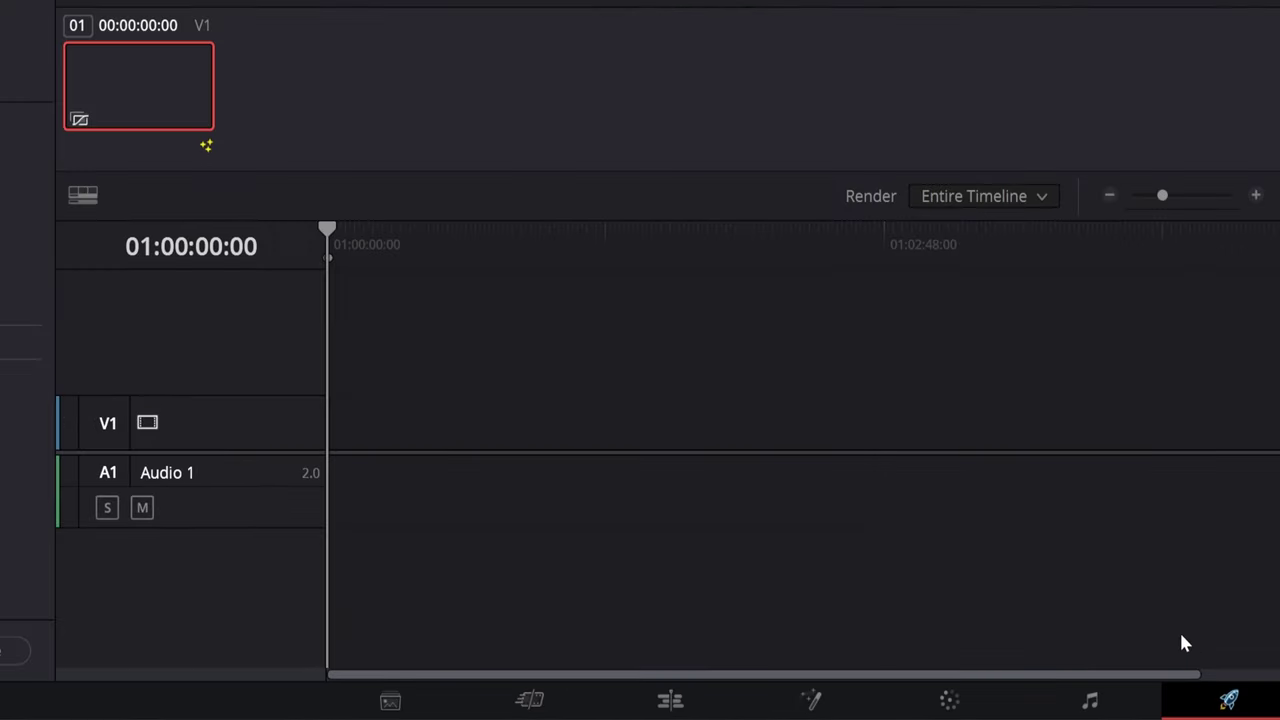